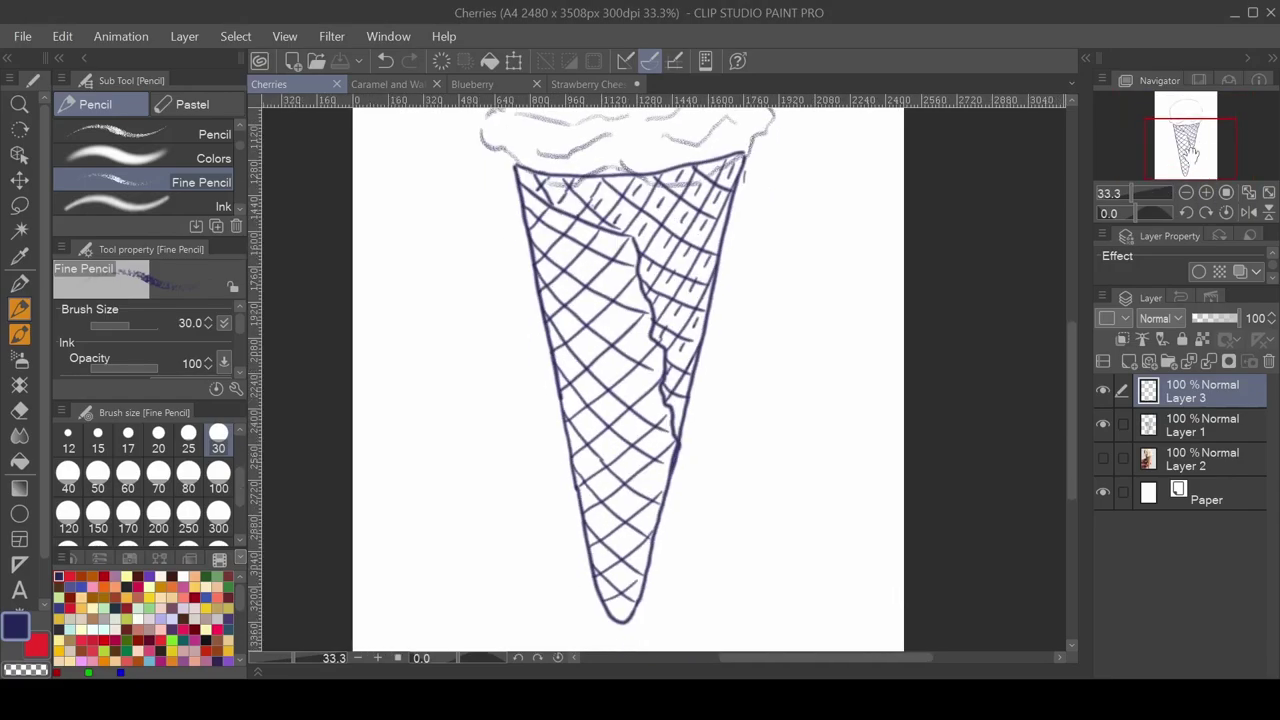
Step: Wash the cone in light tan watercolor, erase the spill outside it, and add a new layer
mouse_move(520, 180)
left_mouse_down()
mouse_move(580, 340)
mouse_move(620, 600)
left_mouse_up()
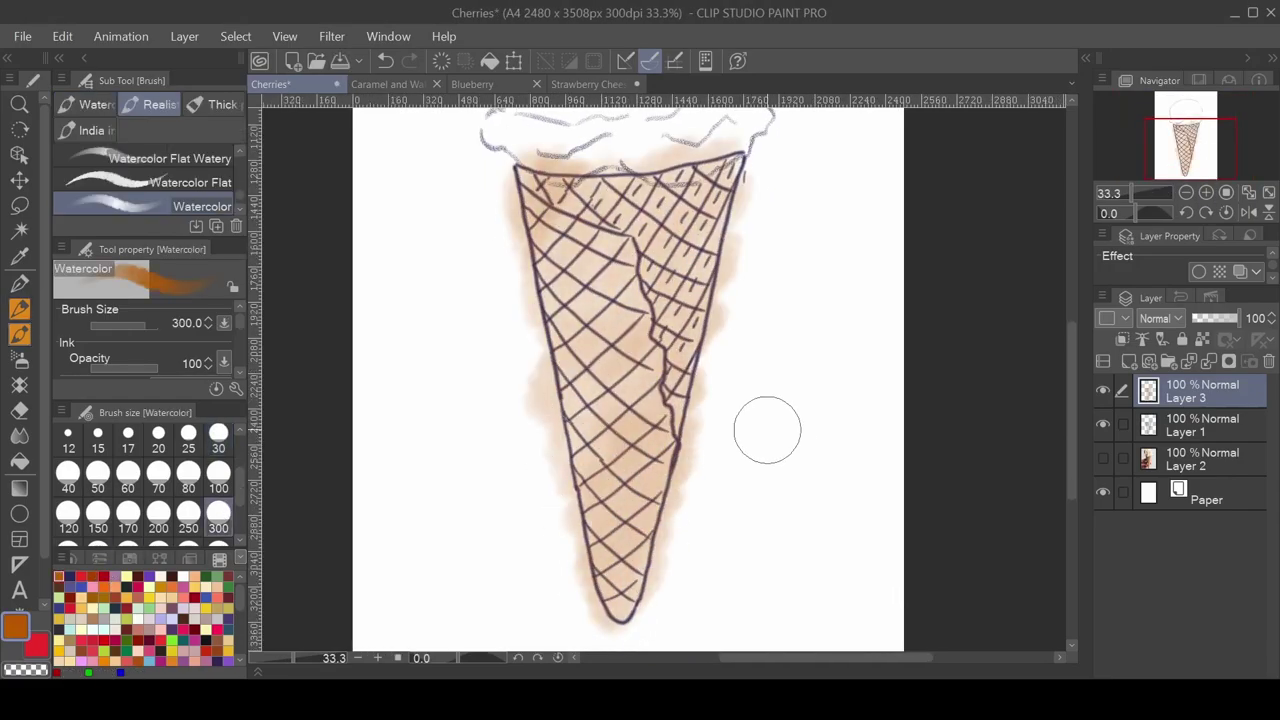
key("e")
mouse_move(760, 200)
left_mouse_down()
mouse_move(666, 609)
mouse_move(585, 628)
mouse_move(531, 443)
mouse_move(503, 277)
mouse_move(608, 129)
mouse_move(693, 133)
left_mouse_up()
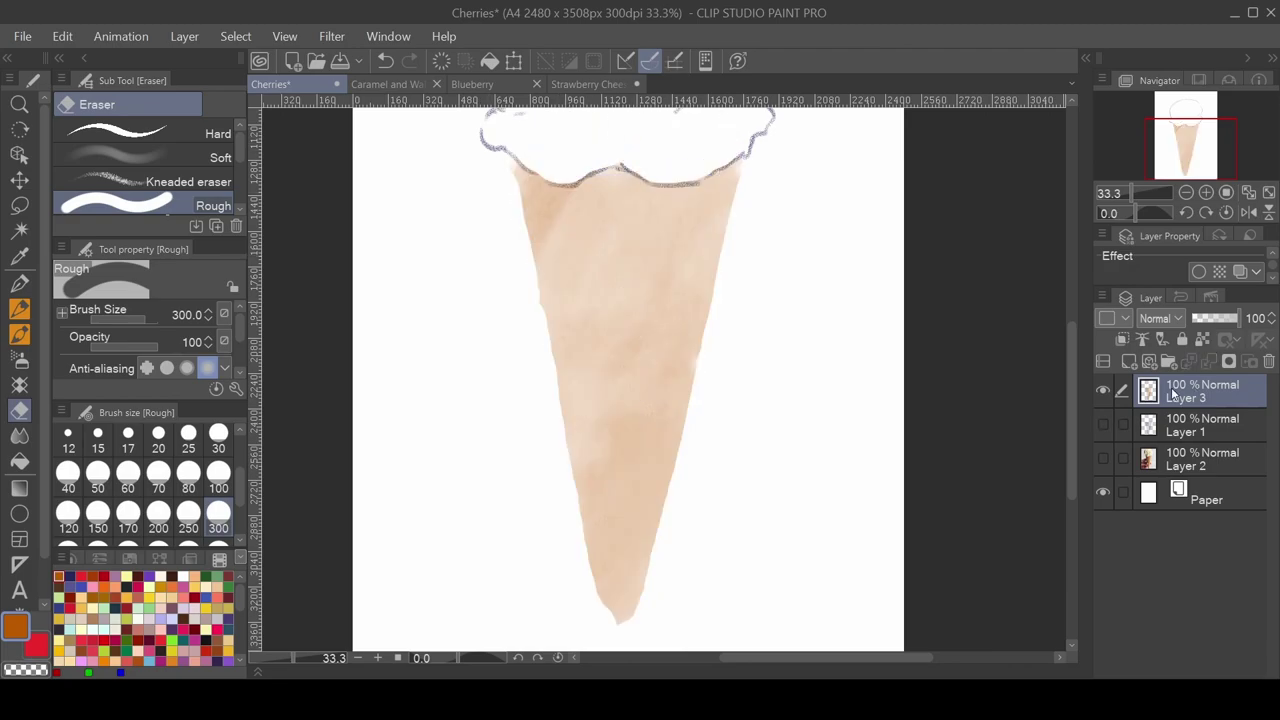
key("ctrl+shift+n")
key("b")
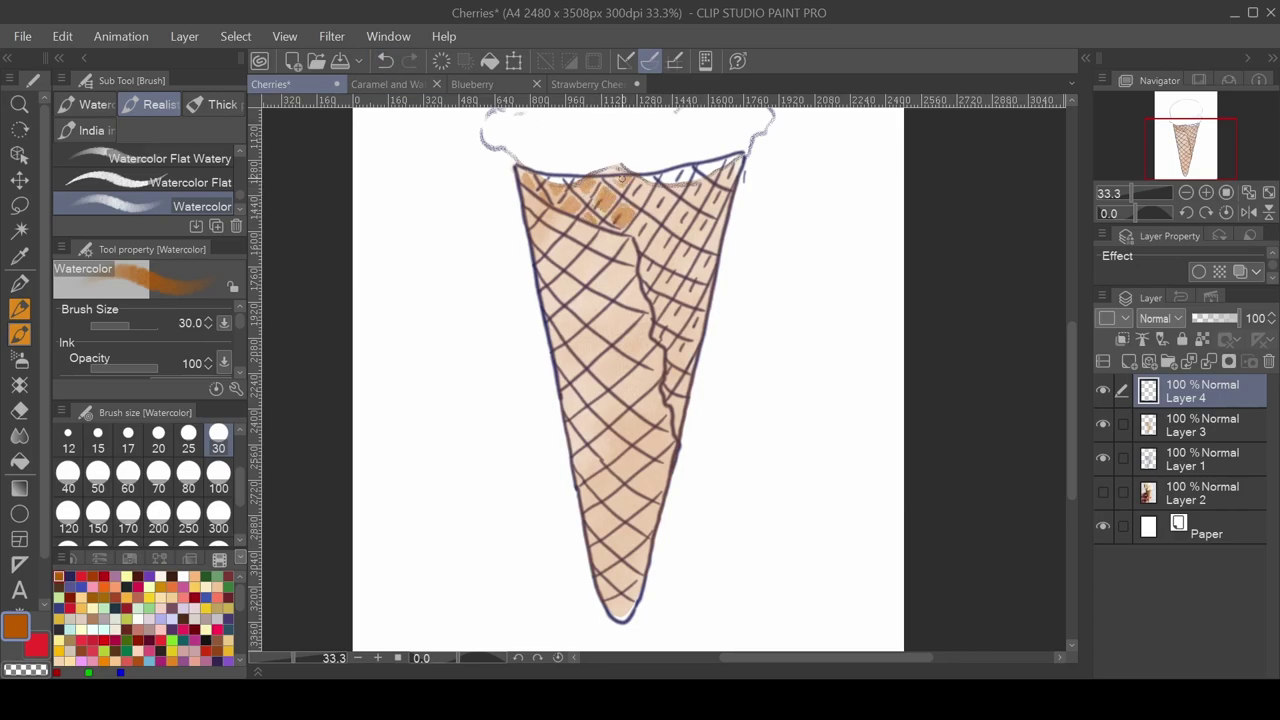
Step: Fill the upper diamond waffle cells with orange using the size-30 Watercolor brush
left_click_drag(655, 198, 662, 208)
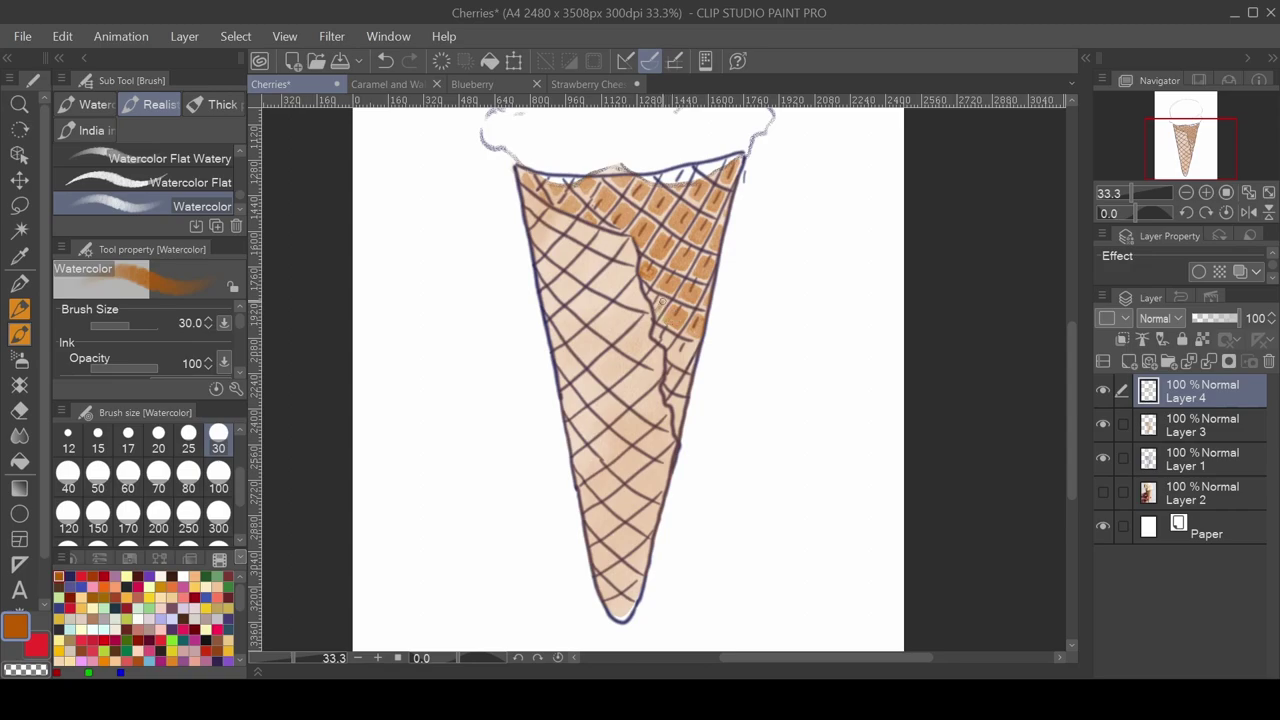
left_click(1104, 459)
left_click(1104, 459)
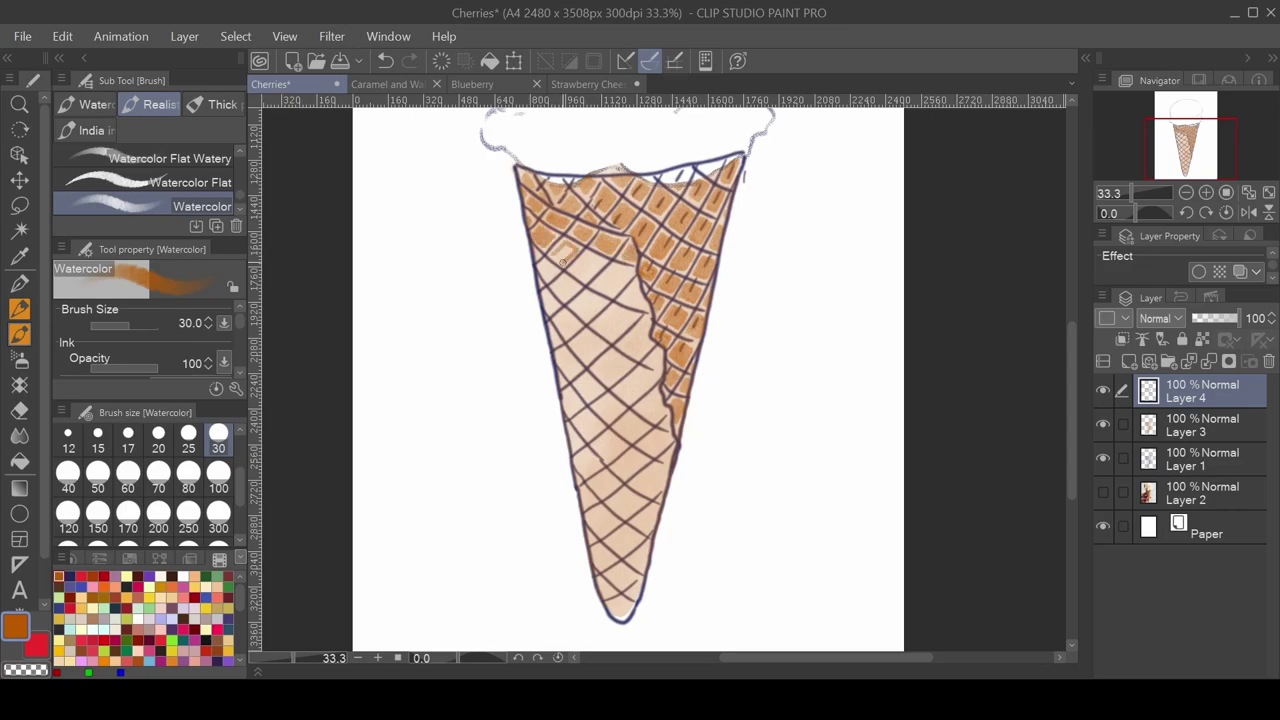
left_click_drag(574, 269, 606, 290)
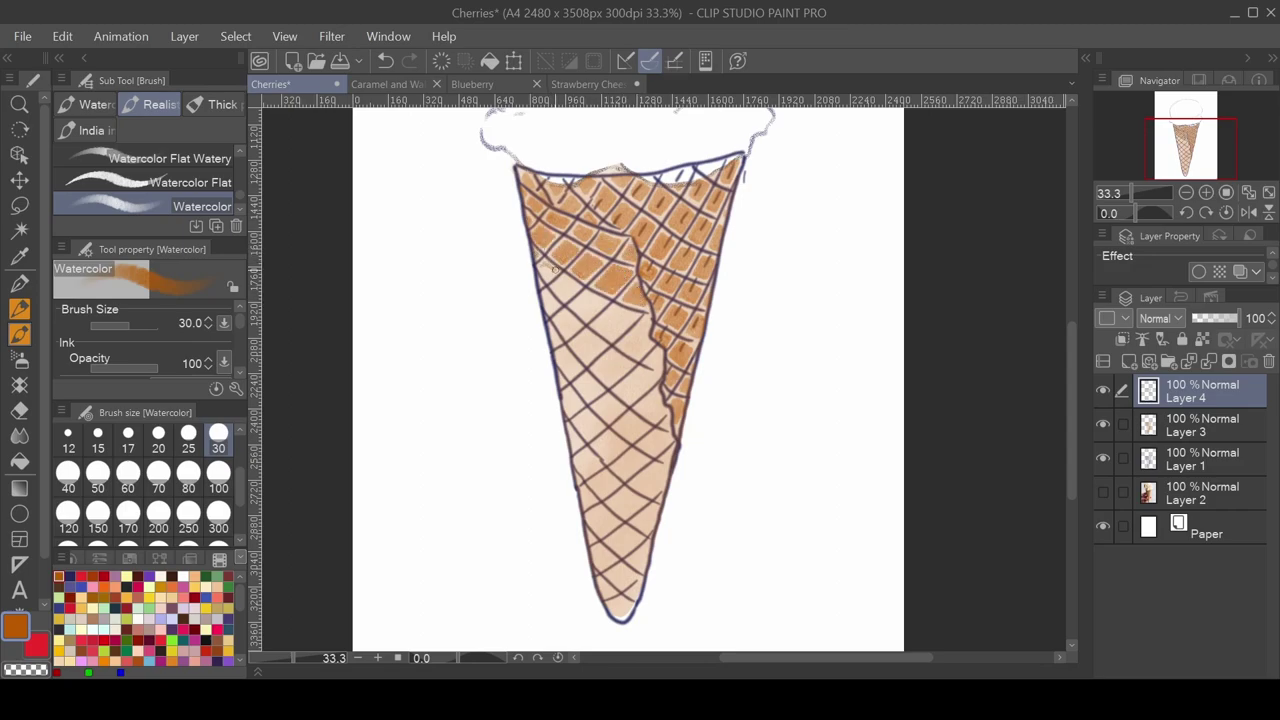
left_click_drag(633, 316, 621, 343)
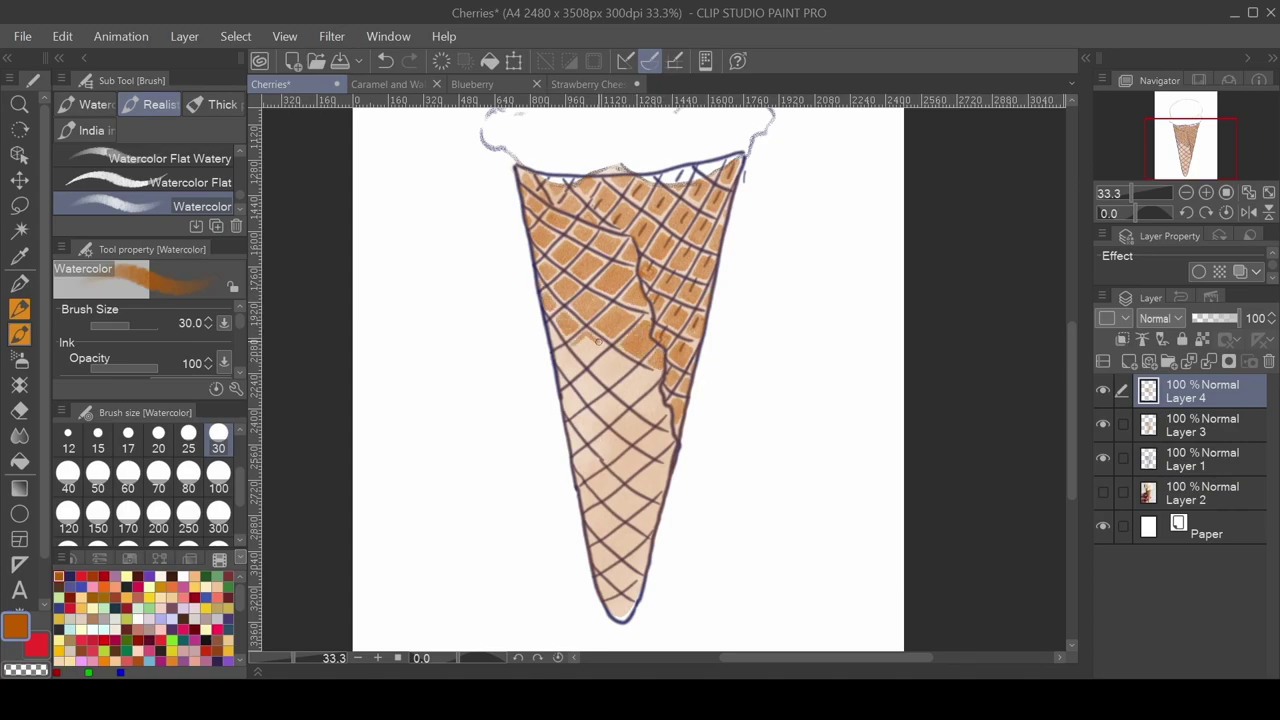
mouse_move(606, 371)
left_mouse_down()
mouse_move(652, 400)
mouse_move(624, 369)
left_mouse_up()
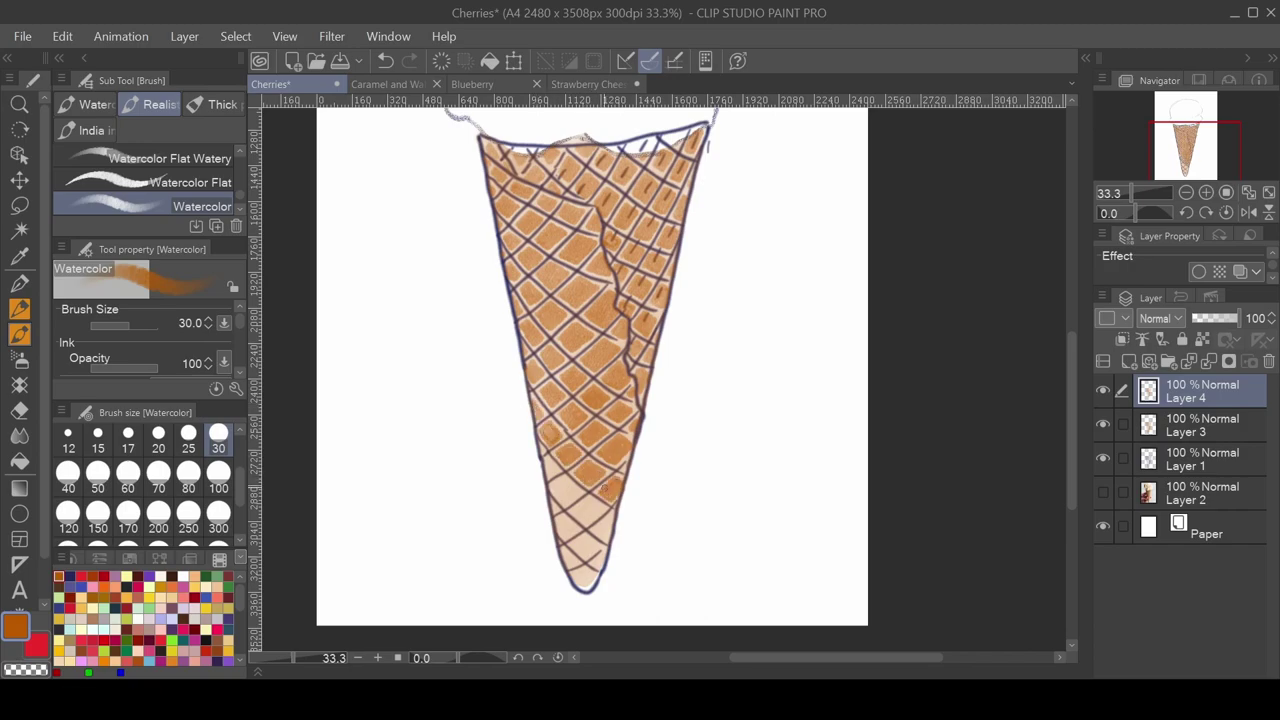
Step: At 50% zoom, dab orange into the upper and upper-right waffle cells
scroll(564, 477, "down", 2)
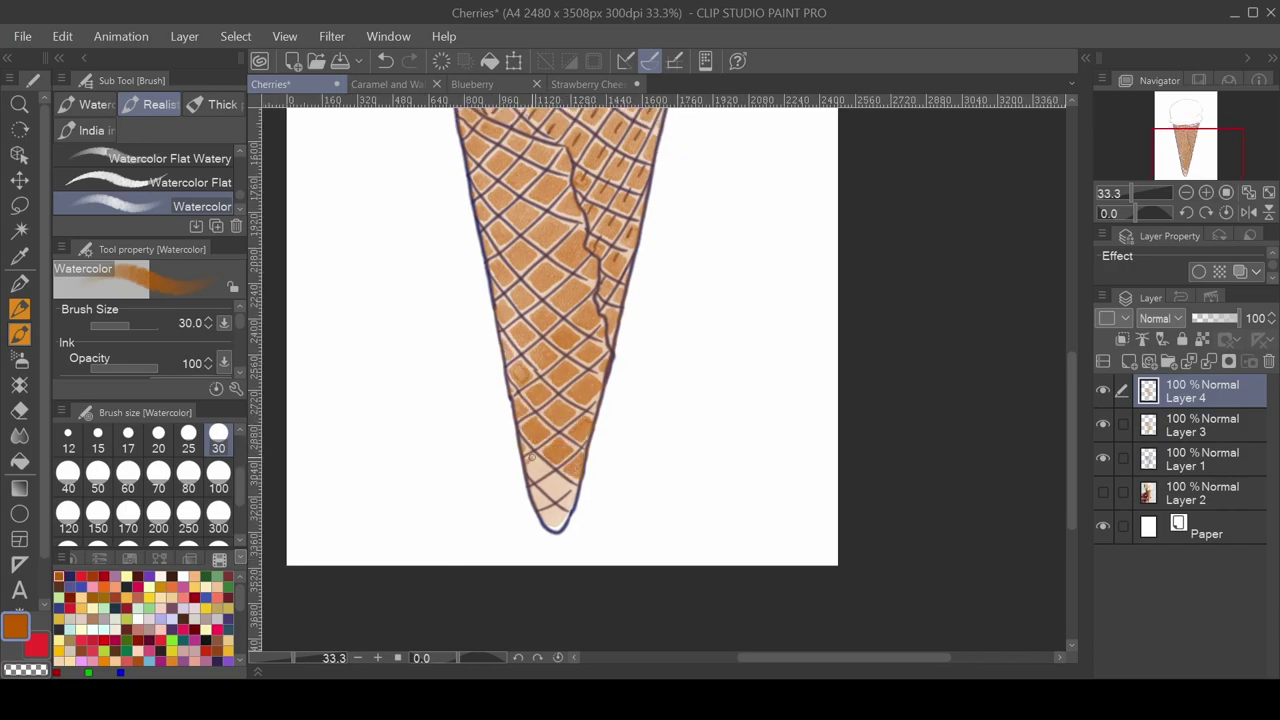
scroll(564, 400, "up", 3)
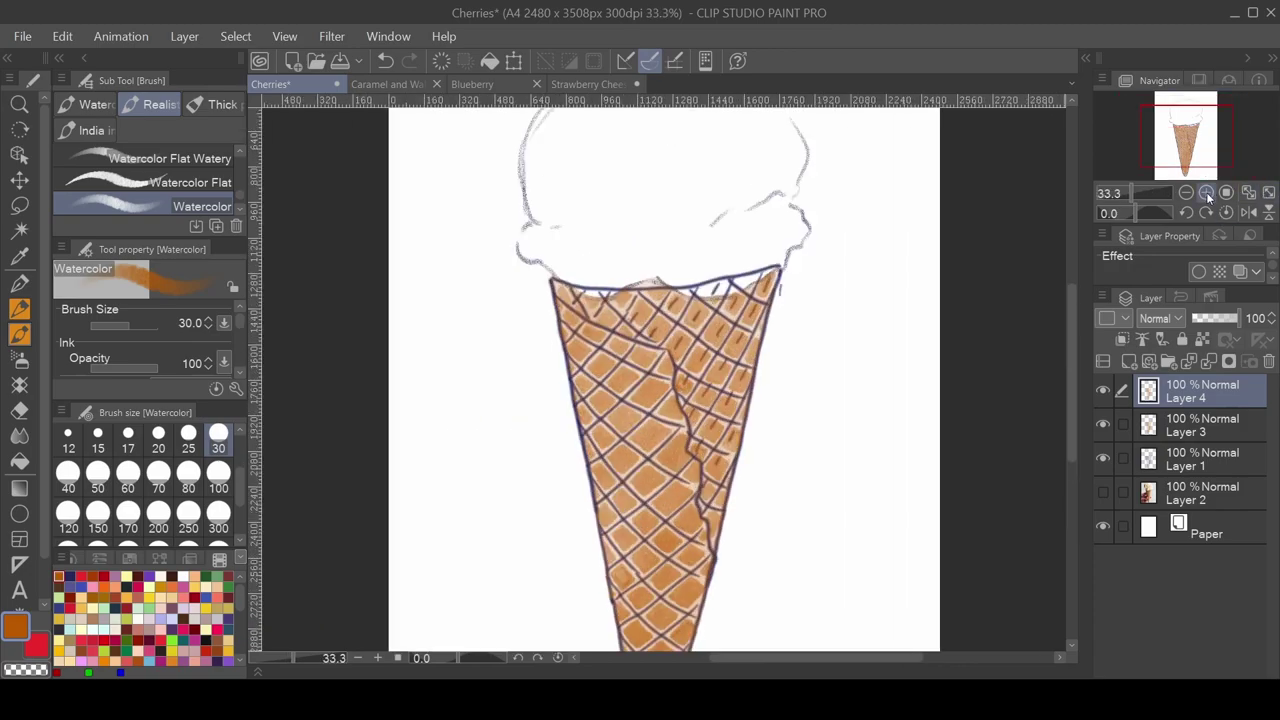
scroll(600, 300, "up", 1)
left_click_drag(612, 248, 598, 272)
left_click_drag(664, 246, 630, 294)
mouse_move(694, 254)
left_mouse_down()
mouse_move(674, 280)
mouse_move(684, 346)
left_mouse_up()
left_click_drag(758, 294, 736, 328)
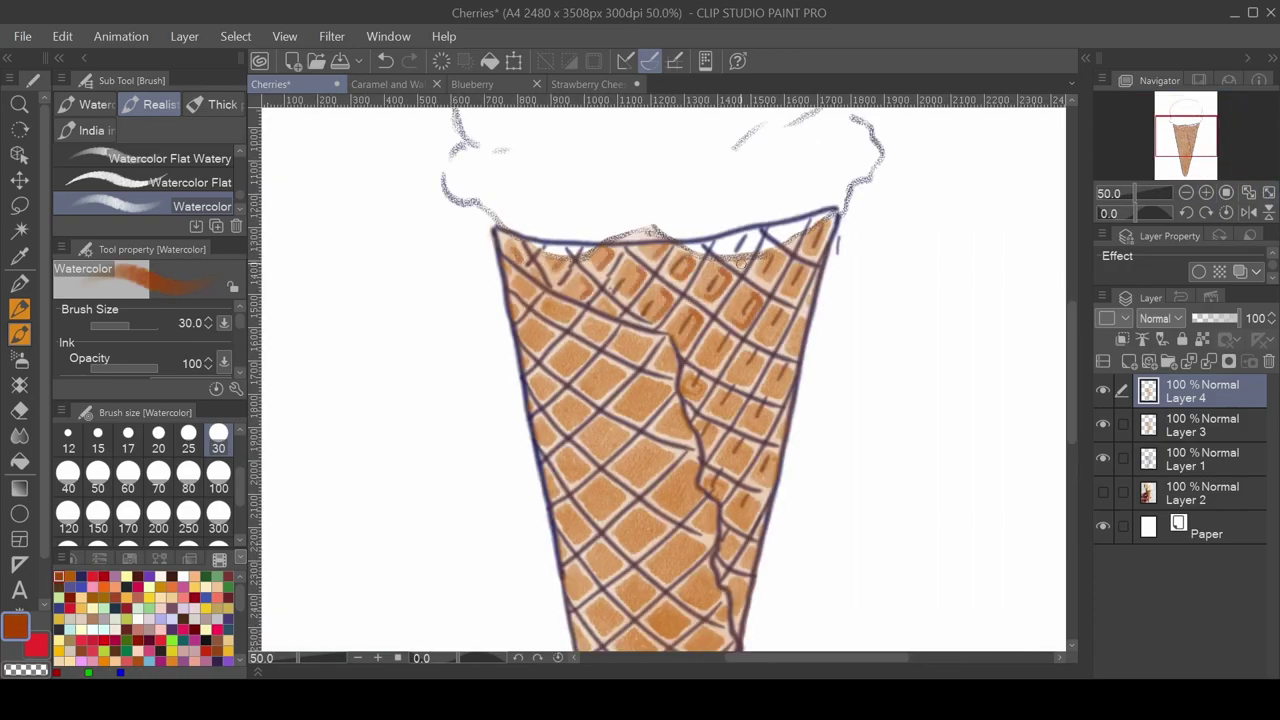
mouse_move(784, 252)
left_mouse_down()
mouse_move(766, 278)
mouse_move(780, 394)
left_mouse_up()
left_click_drag(706, 378, 696, 398)
Step: Dab orange into the right-middle and left-middle waffle cells
left_click_drag(774, 408, 760, 434)
left_click_drag(752, 444, 740, 472)
left_click_drag(718, 424, 706, 446)
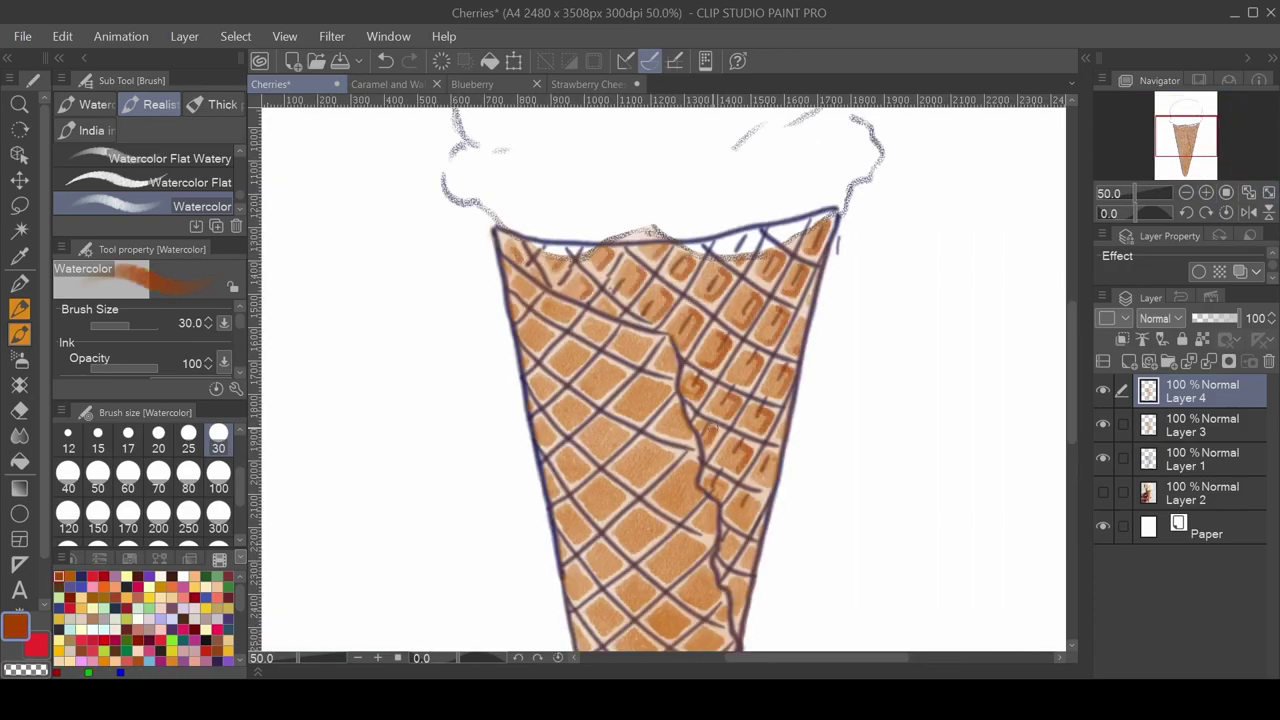
left_click_drag(758, 496, 746, 528)
left_click_drag(726, 482, 716, 496)
left_click_drag(748, 528, 730, 556)
mouse_move(568, 304)
left_mouse_down()
mouse_move(558, 322)
mouse_move(598, 342)
left_mouse_up()
left_click_drag(648, 334, 570, 430)
mouse_move(626, 424)
left_mouse_down()
mouse_move(612, 428)
mouse_move(566, 288)
left_mouse_up()
Step: Fill the middle and lower waffle cells with orange down to the cone tip
left_click_drag(568, 336, 550, 362)
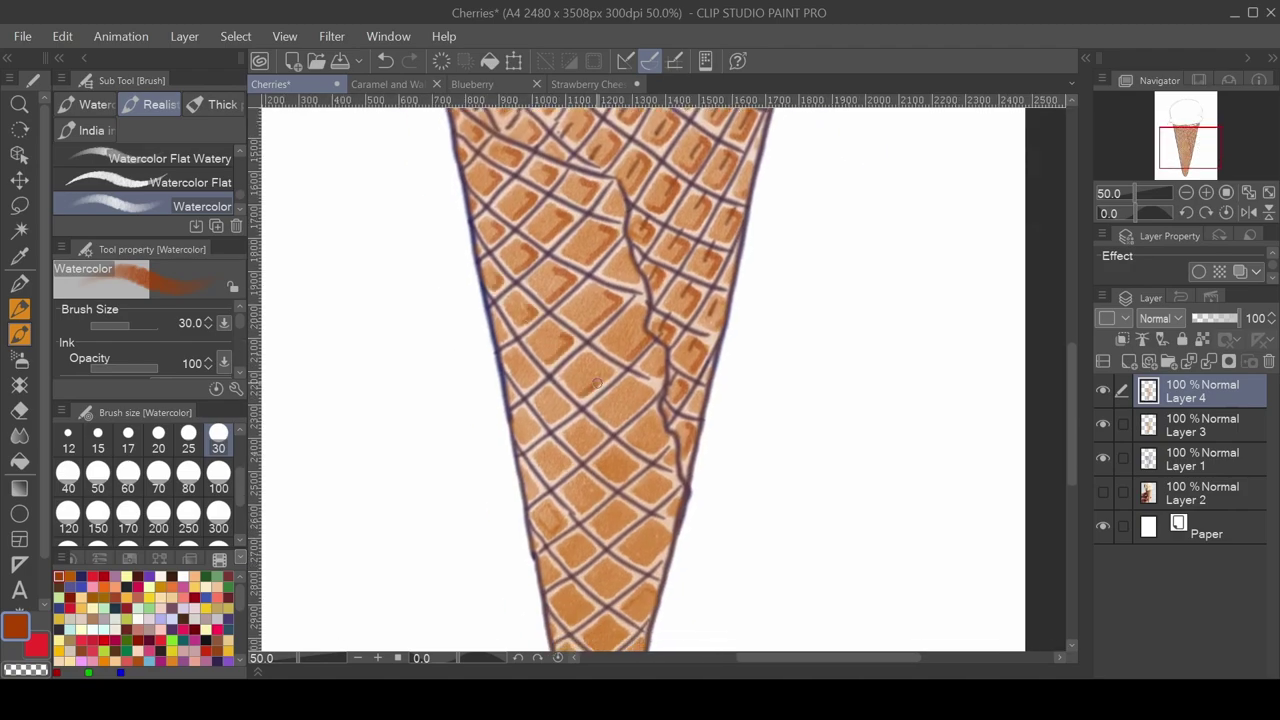
left_click_drag(650, 384, 618, 422)
left_click_drag(610, 360, 596, 388)
left_click_drag(536, 358, 522, 386)
left_click_drag(570, 396, 550, 422)
left_click_drag(636, 456, 618, 482)
left_click_drag(670, 478, 648, 506)
left_click_drag(540, 416, 524, 442)
left_click_drag(570, 454, 548, 482)
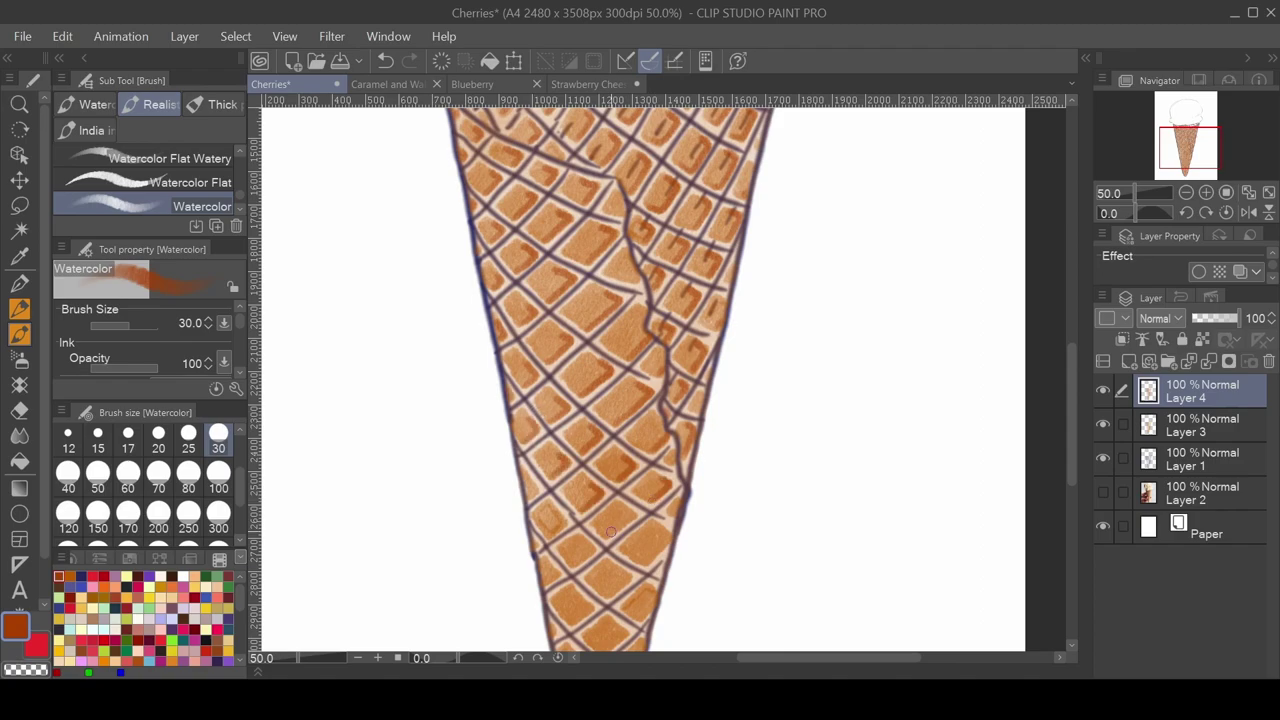
left_click_drag(634, 506, 572, 566)
scroll(640, 400, "down", 3)
mouse_move(616, 486)
left_mouse_down()
mouse_move(596, 516)
mouse_move(586, 612)
left_mouse_up()
Step: Hide the line art and spray reddish Airbrush Shadow on a new layer along the cone's sides, crack and top edge
key("ctrl+0")
left_click(1103, 458)
key("ctrl+shift+n")
key("b")
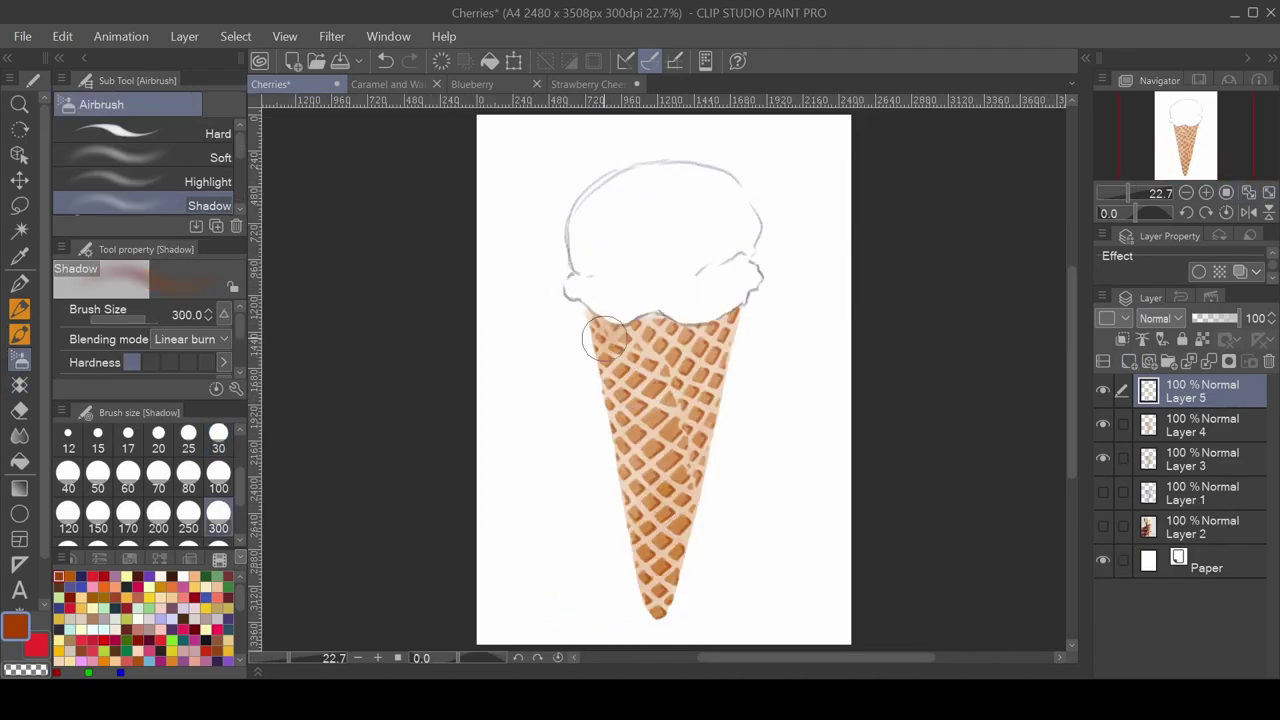
left_click_drag(590, 320, 650, 615)
left_click(1205, 193)
left_click(218, 488)
left_click_drag(550, 285, 745, 605)
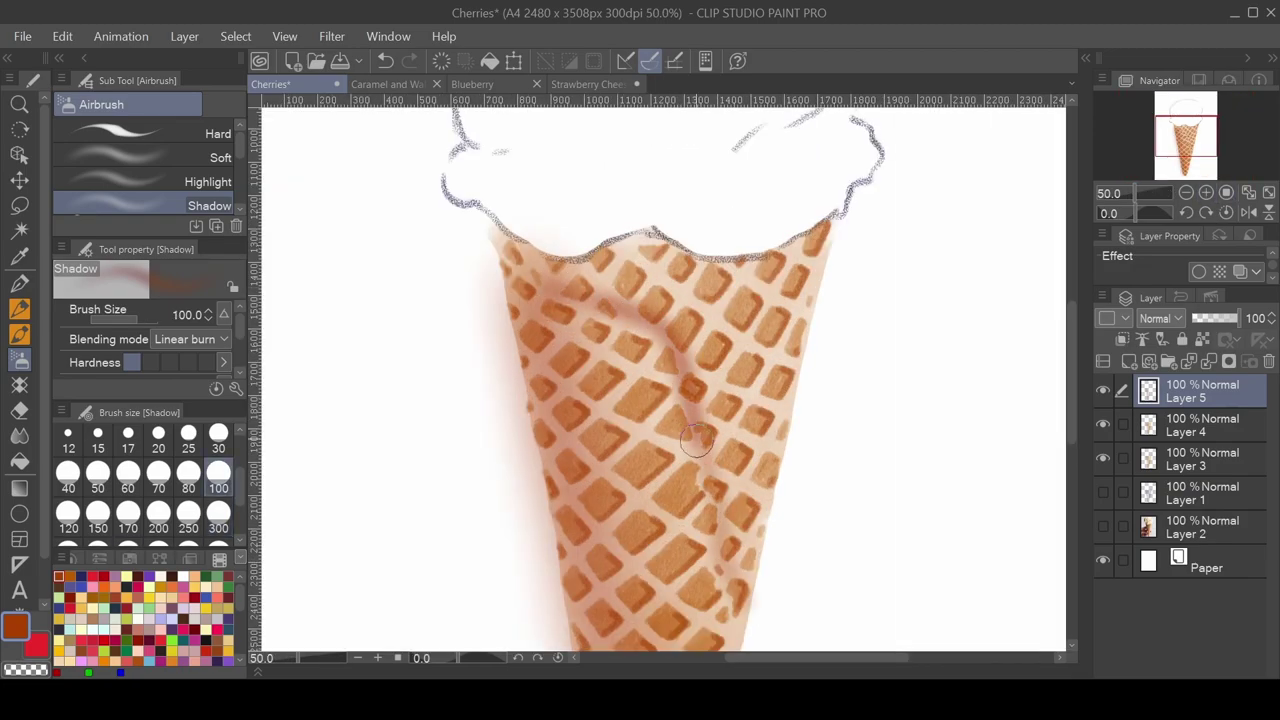
key("ctrl+0")
key("ctrl+0")
left_click_drag(522, 250, 830, 228)
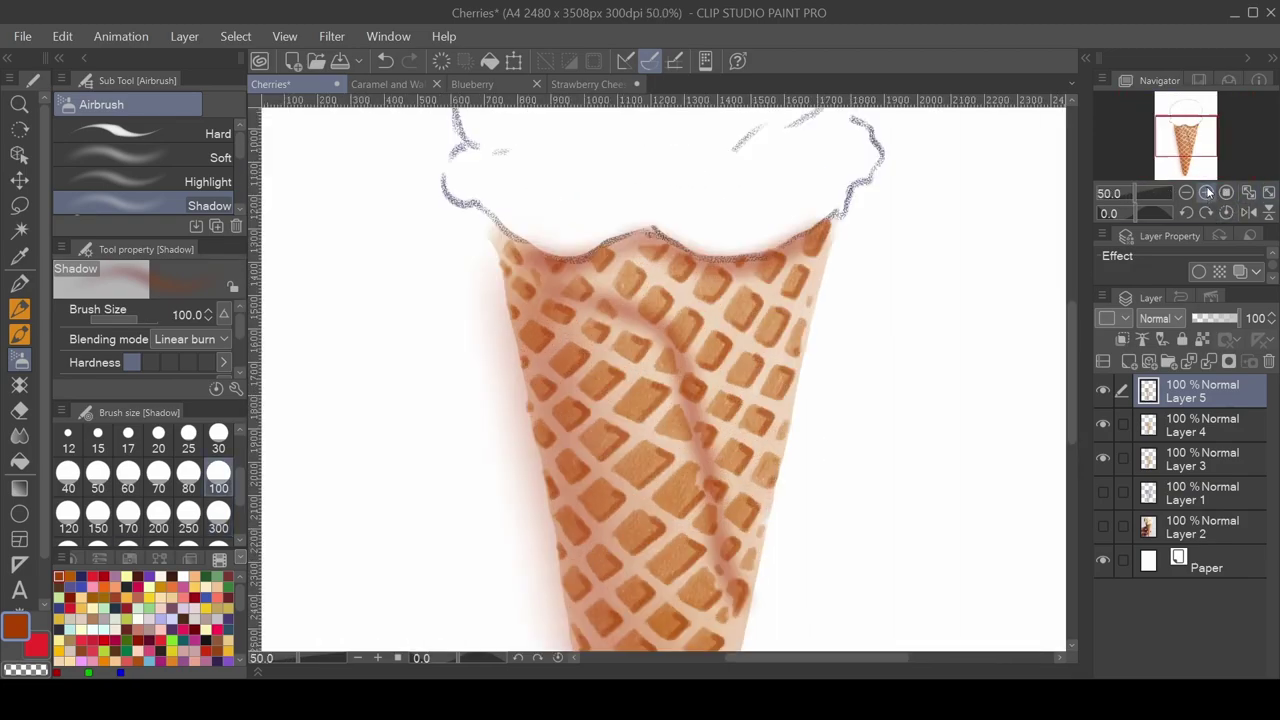
Step: Erase the shadow overspray along the cone's left edge, tip and top with the Rough eraser
key("e")
mouse_move(465, 275)
left_mouse_down()
mouse_move(471, 394)
mouse_move(502, 535)
left_mouse_up()
scroll(502, 535, "down", 5)
left_click_drag(420, 374, 528, 614)
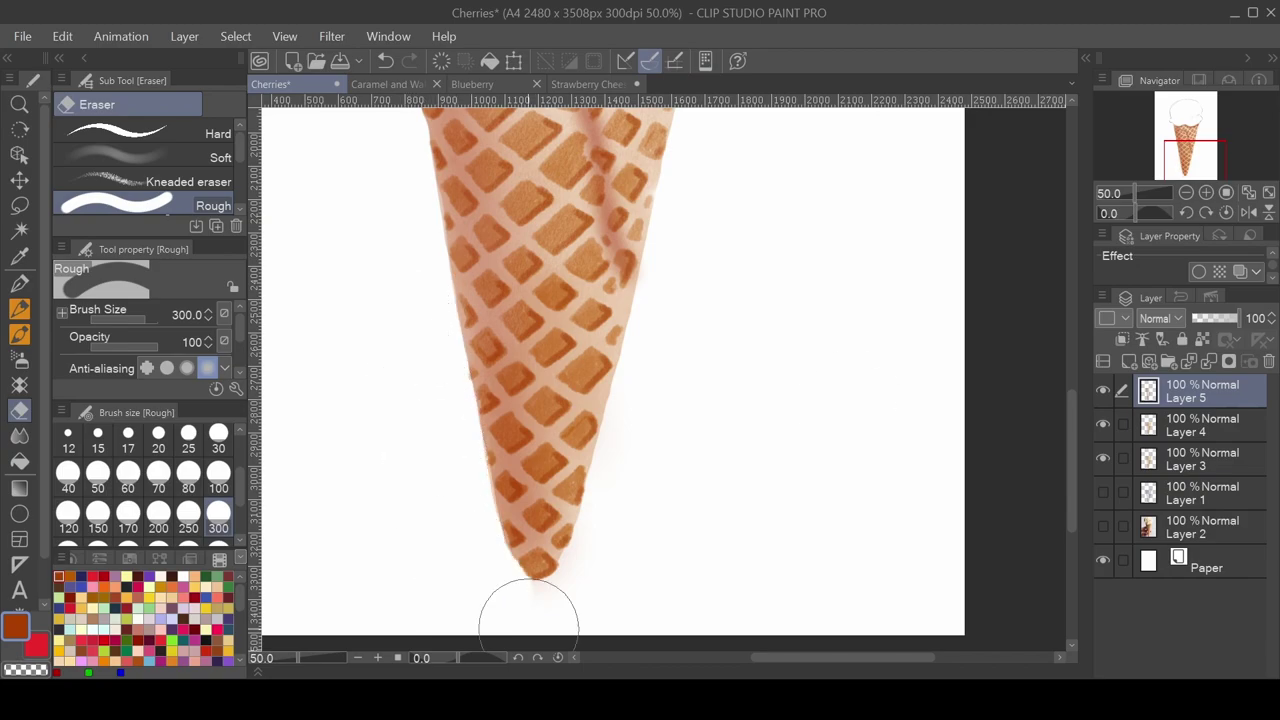
scroll(528, 614, "up", 5)
left_click(218, 440)
left_click_drag(540, 330, 570, 505)
key("ctrl+0")
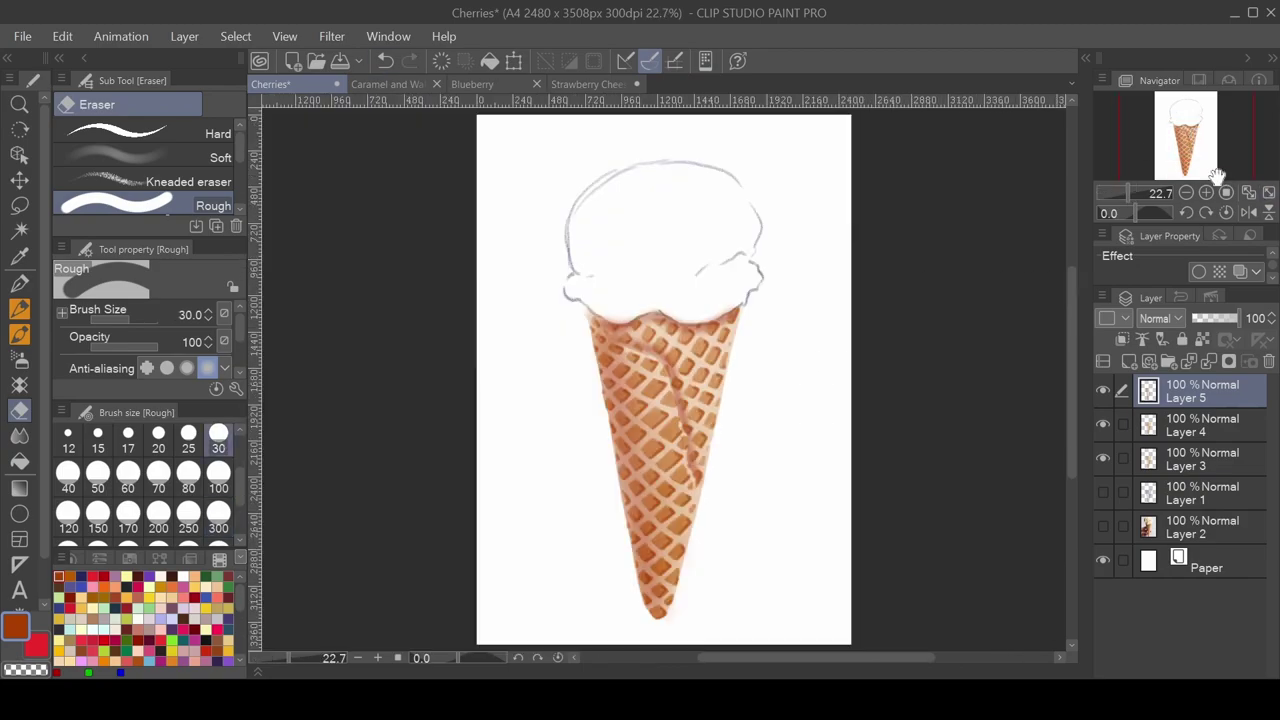
scroll(423, 343, "up", 3)
left_click_drag(440, 378, 790, 367)
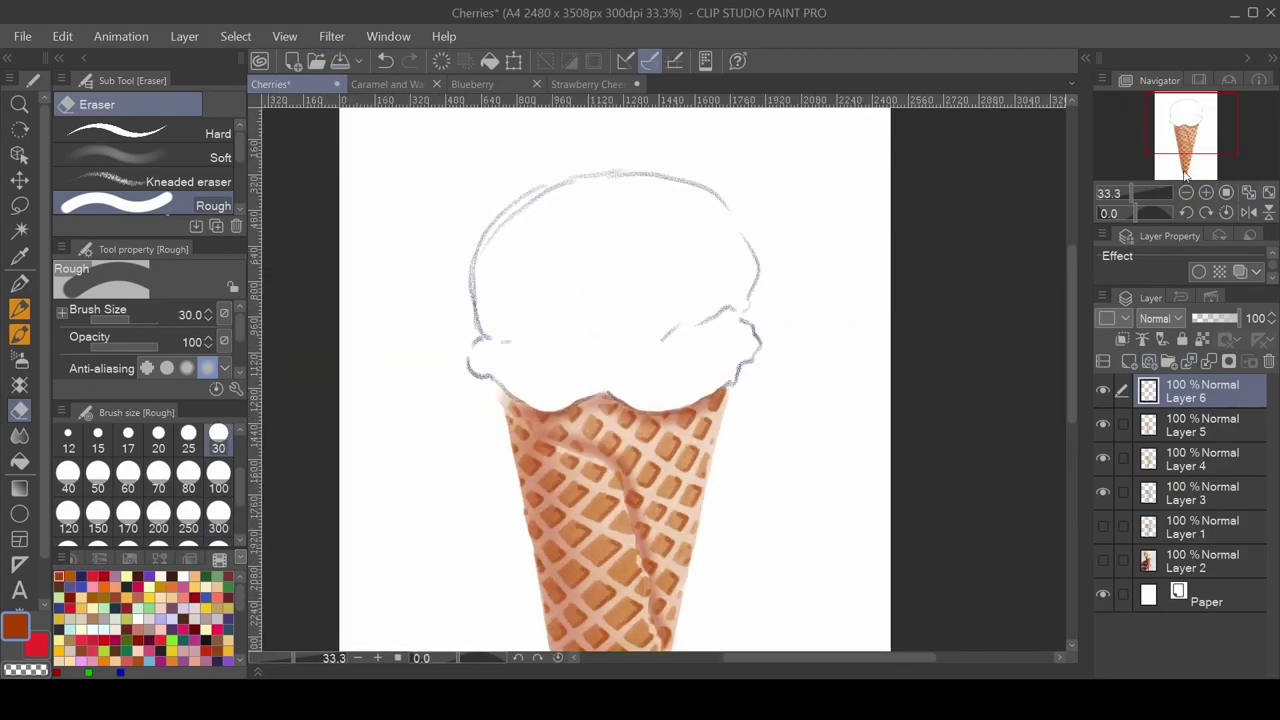
Step: Paint pale yellow on the scoop's lower right with the Watercolor brush
key("b")
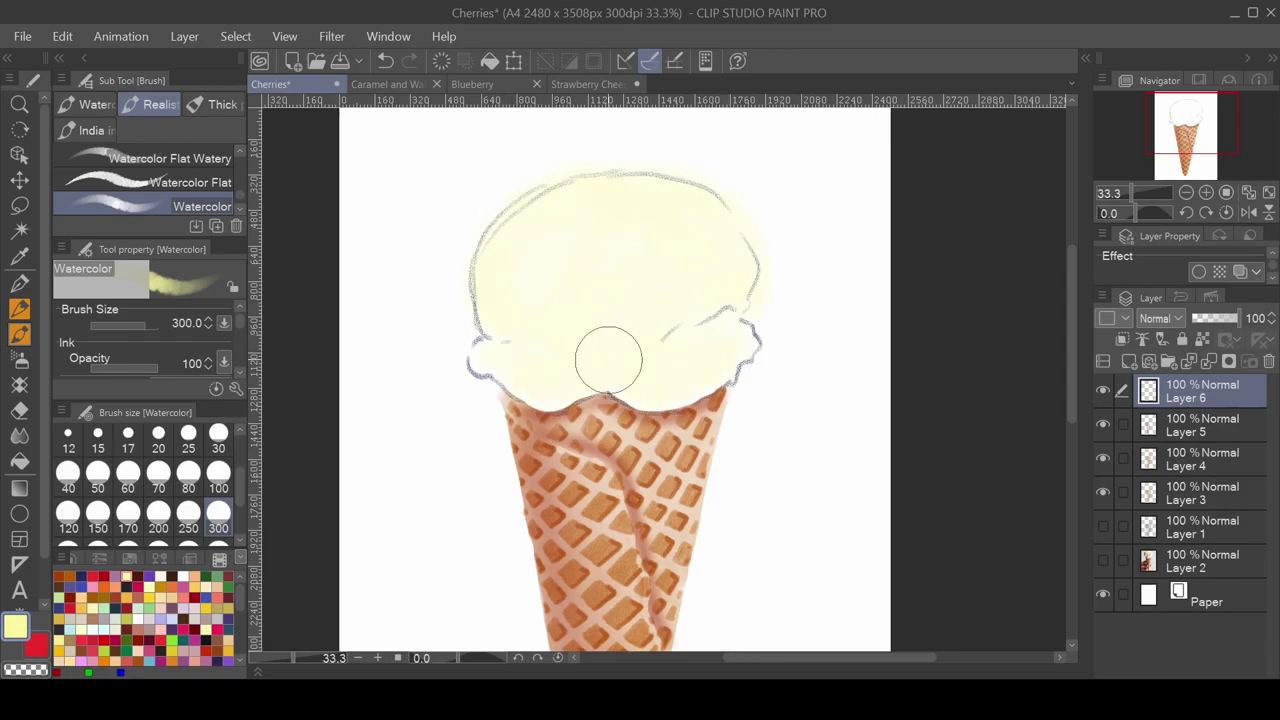
left_click(19, 360)
left_click(24, 342)
left_click(218, 433)
left_click_drag(665, 340, 745, 325)
left_click(218, 473)
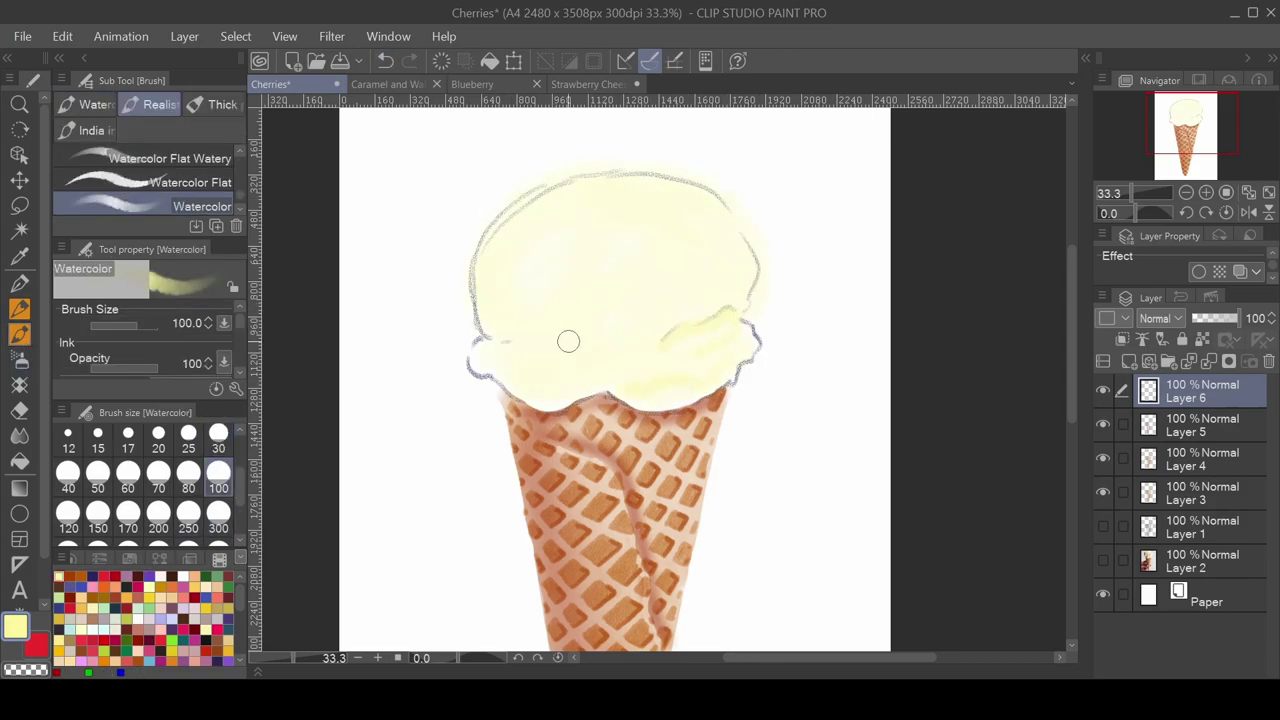
Step: Paint red swirls and streaks across the scoop and a round red cherry on its left
left_click(58, 577)
left_click(218, 433)
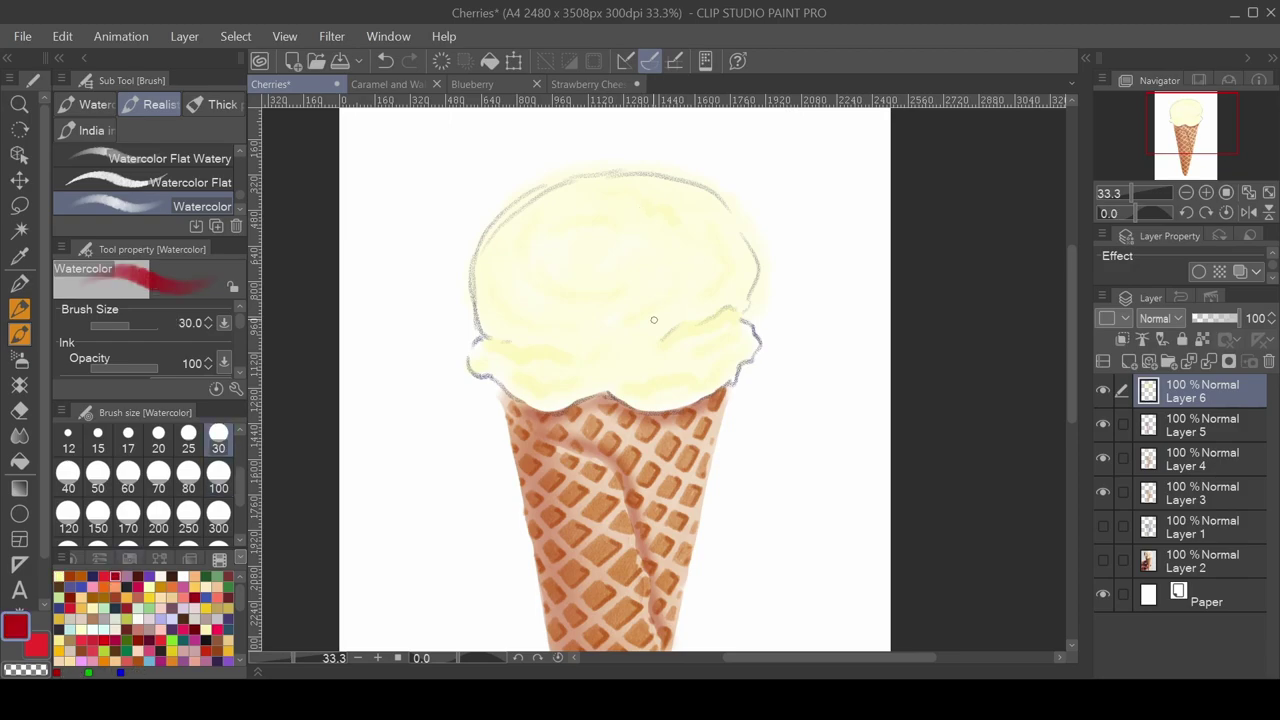
left_click_drag(640, 355, 715, 335)
mouse_move(525, 370)
left_mouse_down()
mouse_move(705, 338)
mouse_move(658, 357)
mouse_move(698, 320)
left_mouse_up()
left_click(650, 397)
mouse_move(505, 300)
left_mouse_down()
mouse_move(520, 330)
mouse_move(515, 303)
mouse_move(585, 306)
mouse_move(570, 320)
mouse_move(622, 303)
left_mouse_up()
mouse_move(670, 316)
left_mouse_down()
mouse_move(738, 276)
mouse_move(720, 252)
mouse_move(735, 272)
left_mouse_up()
Step: Outline and fill two solid red cherries at the top of the scoop
mouse_move(720, 180)
left_mouse_down()
mouse_move(665, 235)
mouse_move(738, 205)
left_mouse_up()
mouse_move(543, 222)
left_mouse_down()
mouse_move(618, 270)
mouse_move(543, 222)
left_mouse_up()
left_click_drag(495, 215, 520, 192)
left_click_drag(603, 168, 650, 168)
left_click(218, 480)
mouse_move(545, 230)
left_mouse_down()
mouse_move(575, 270)
mouse_move(606, 256)
left_mouse_up()
mouse_move(675, 195)
left_mouse_down()
mouse_move(715, 225)
mouse_move(695, 215)
left_mouse_up()
Step: Blend the paint and shade both cherries a deeper red
key("j")
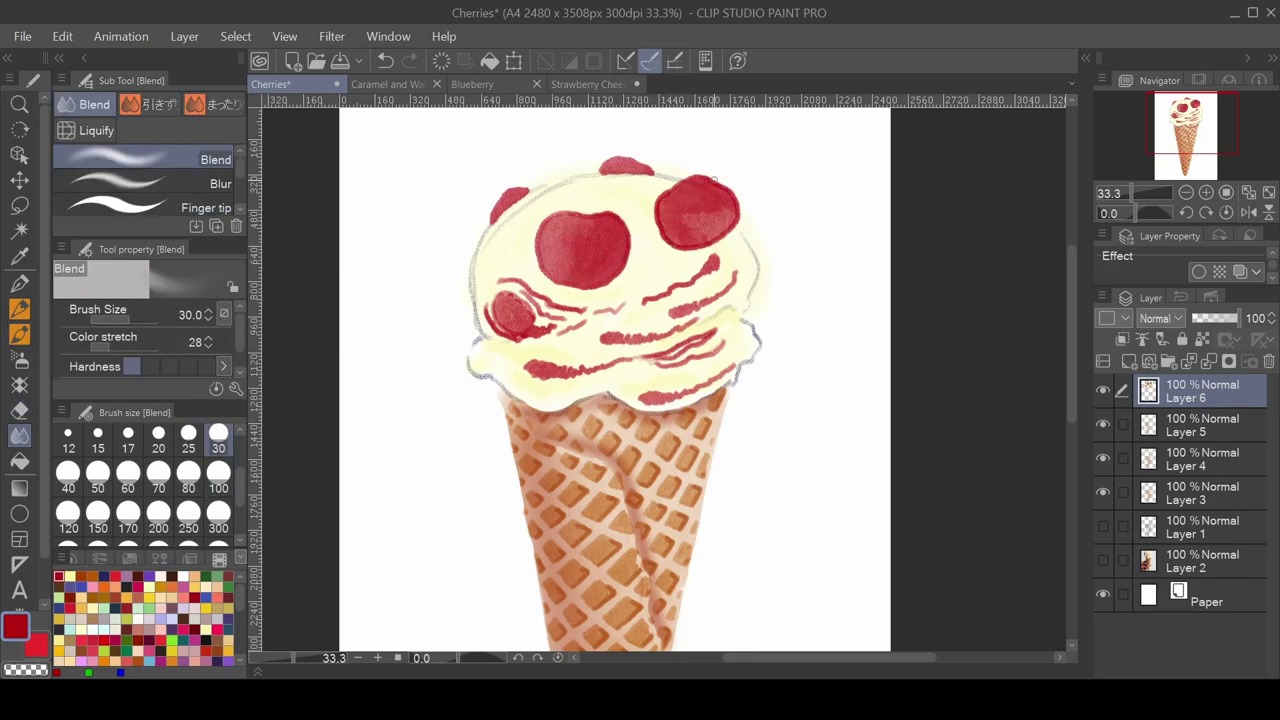
left_click(218, 480)
key("b")
mouse_move(600, 250)
left_mouse_down()
mouse_move(580, 282)
mouse_move(615, 244)
mouse_move(555, 230)
left_mouse_up()
left_click_drag(725, 195, 700, 240)
mouse_move(680, 190)
left_mouse_down()
mouse_move(665, 235)
mouse_move(720, 215)
left_mouse_up()
left_click_drag(560, 220, 686, 157)
Step: Add small red swirls on the scoop with the watercolor brush
key("b")
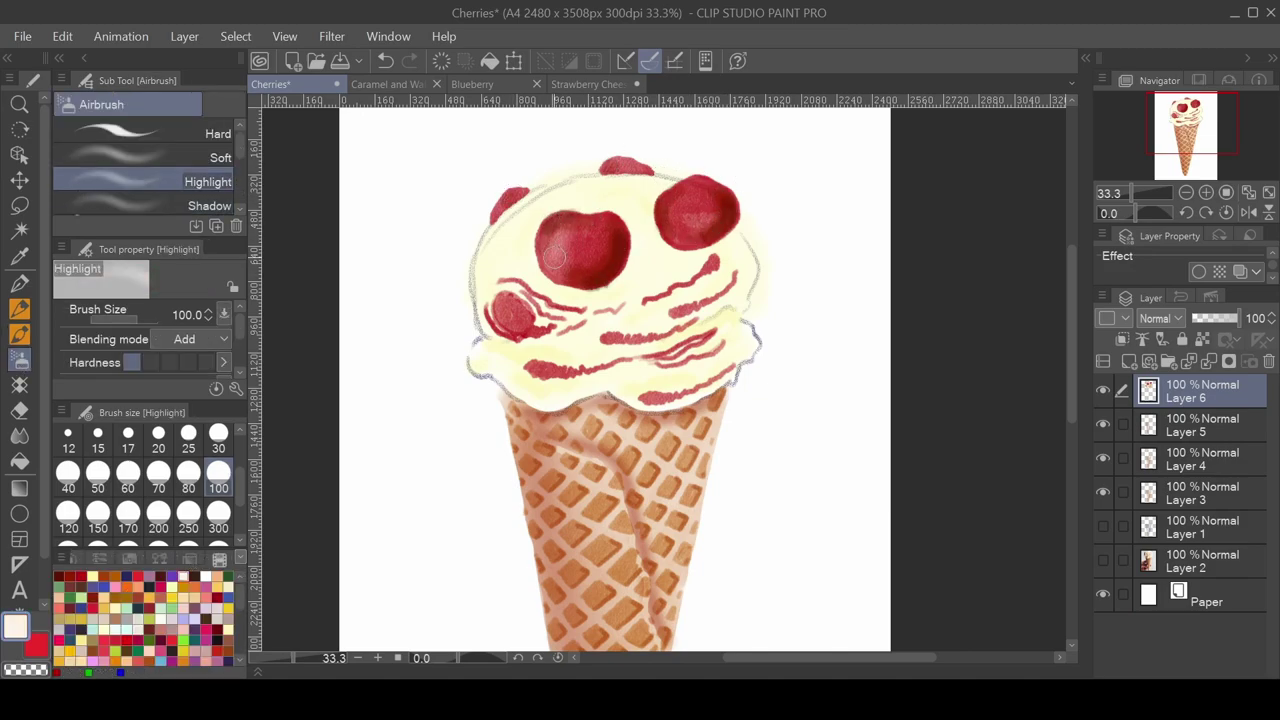
key("b")
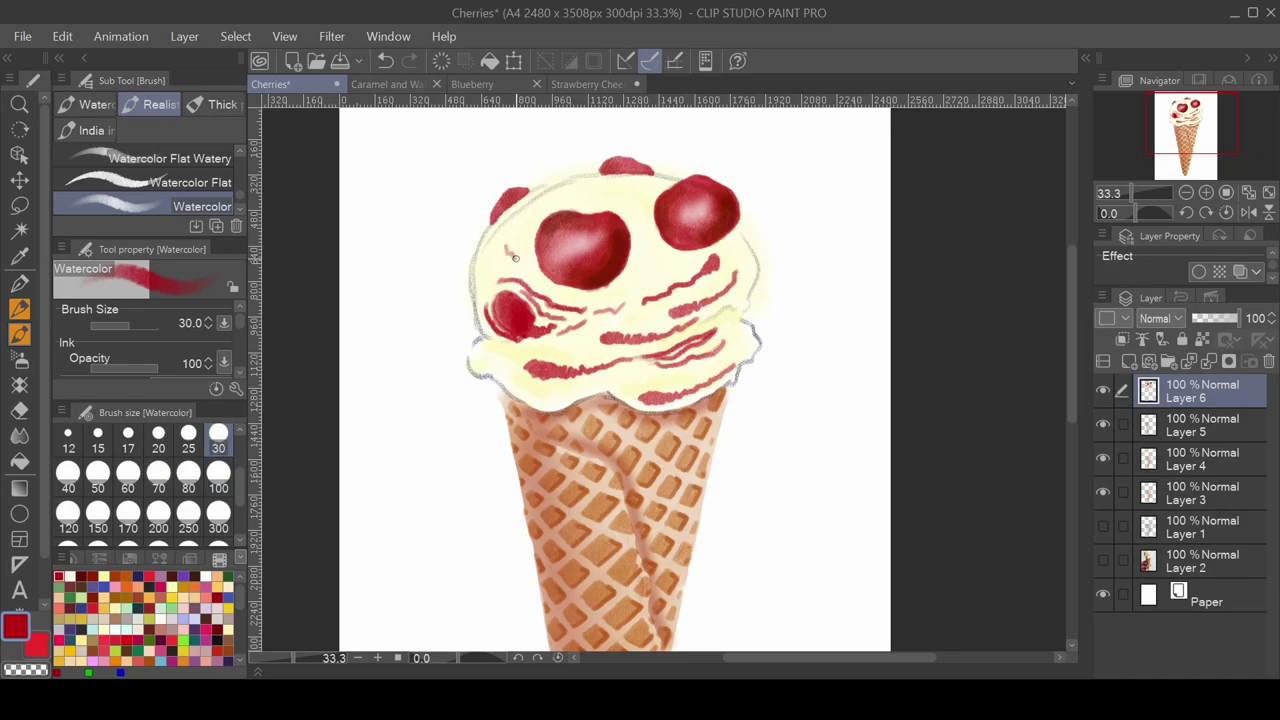
left_click_drag(700, 255, 640, 285)
left_click_drag(545, 240, 510, 288)
mouse_move(580, 195)
left_mouse_down()
mouse_move(655, 185)
mouse_move(525, 225)
left_mouse_up()
Step: Add a new layer filled pale yellow at 50% opacity, then hide it
key("ctrl+0")
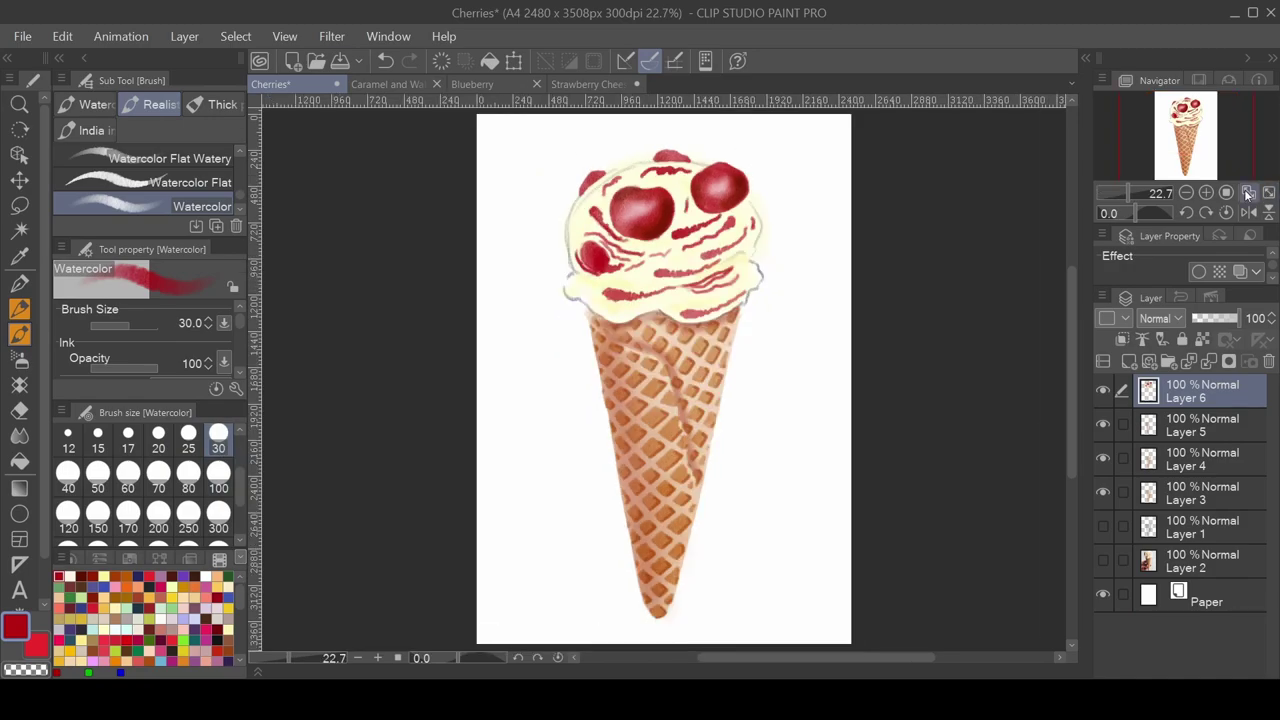
left_click(1195, 492)
key("e")
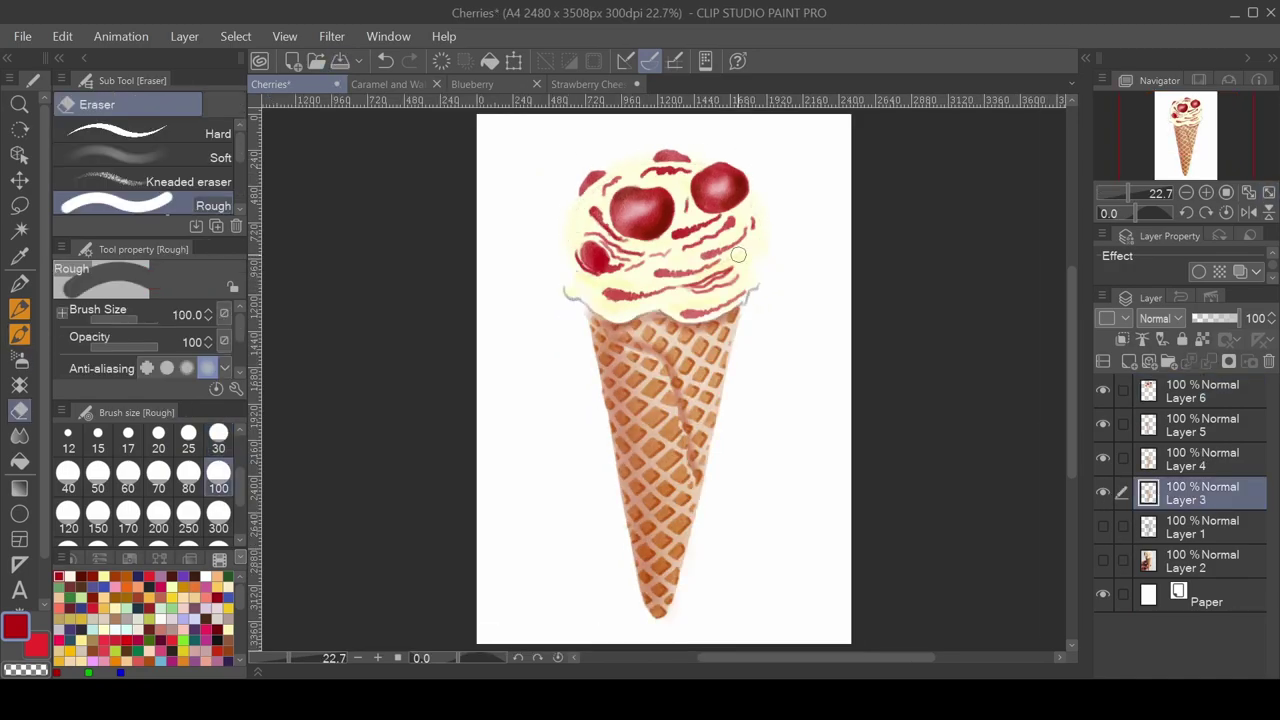
key("ctrl+shift+n")
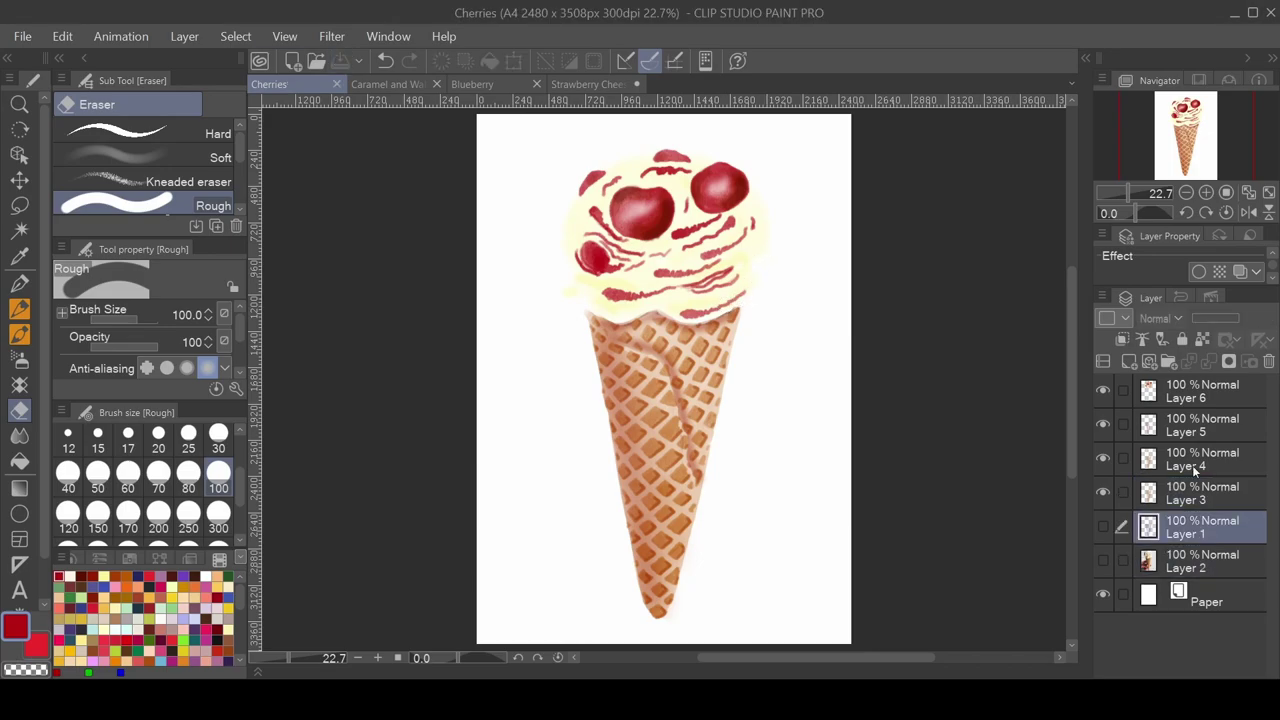
key("g")
left_click(800, 450)
left_click_drag(1240, 318, 1219, 323)
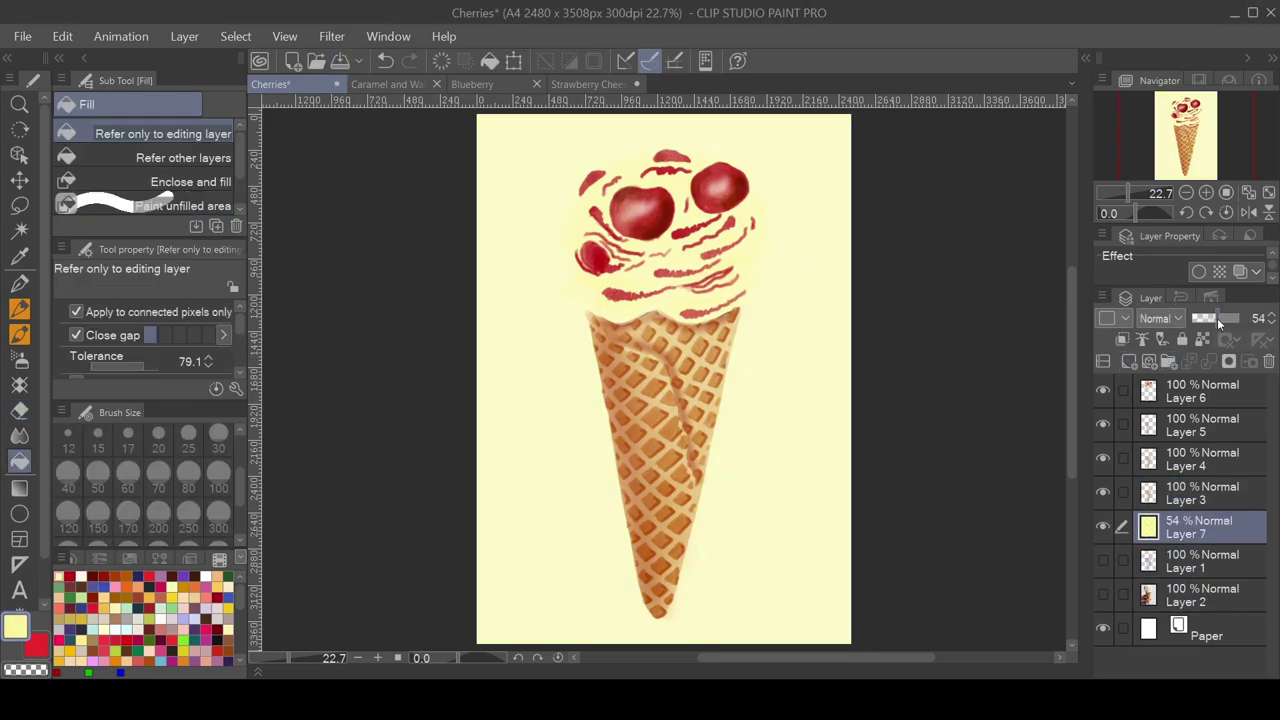
left_click(1103, 527)
Step: Stamp large pink Flower pattern decorations on a new top layer around the cone
key("b")
left_click(1127, 361)
key("p")
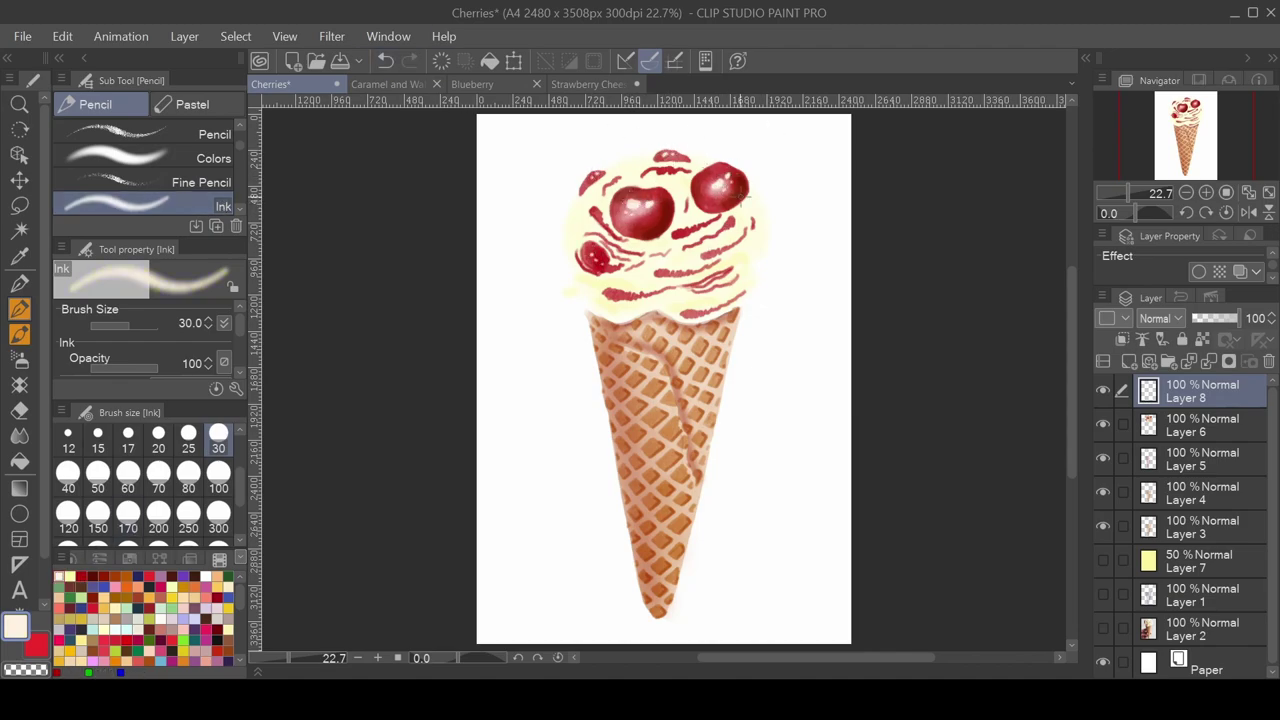
key("b")
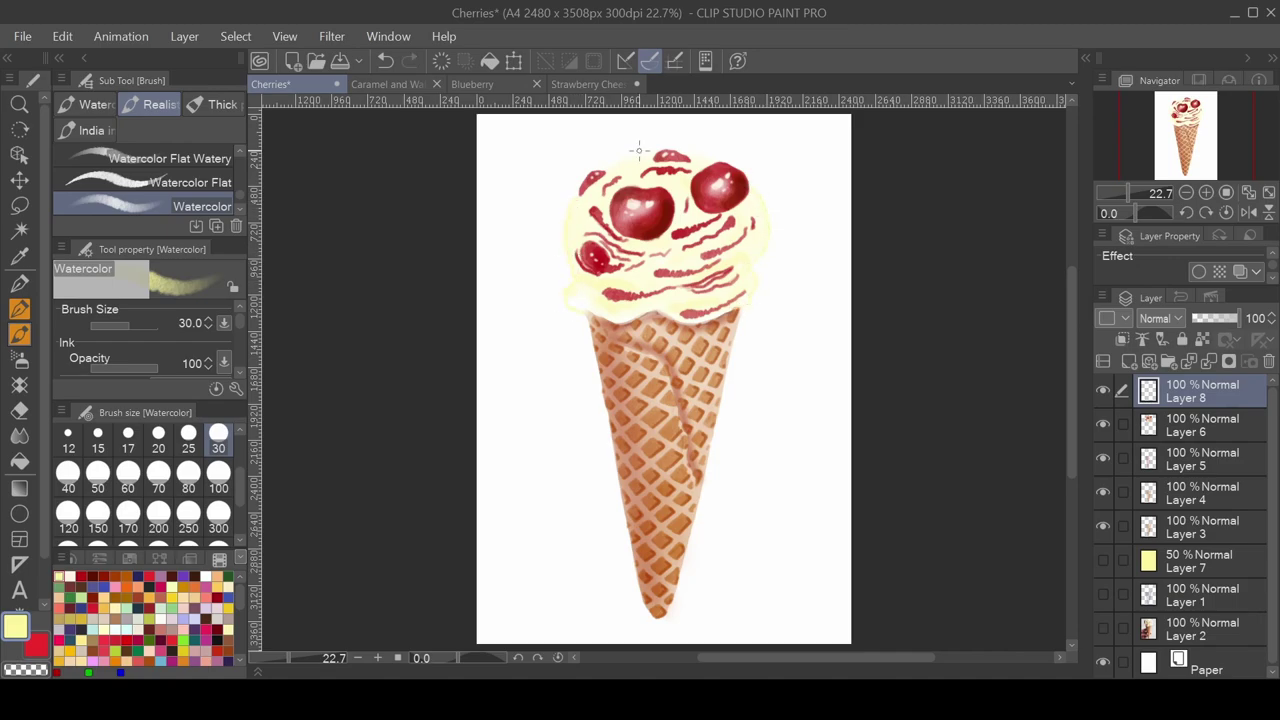
key("j")
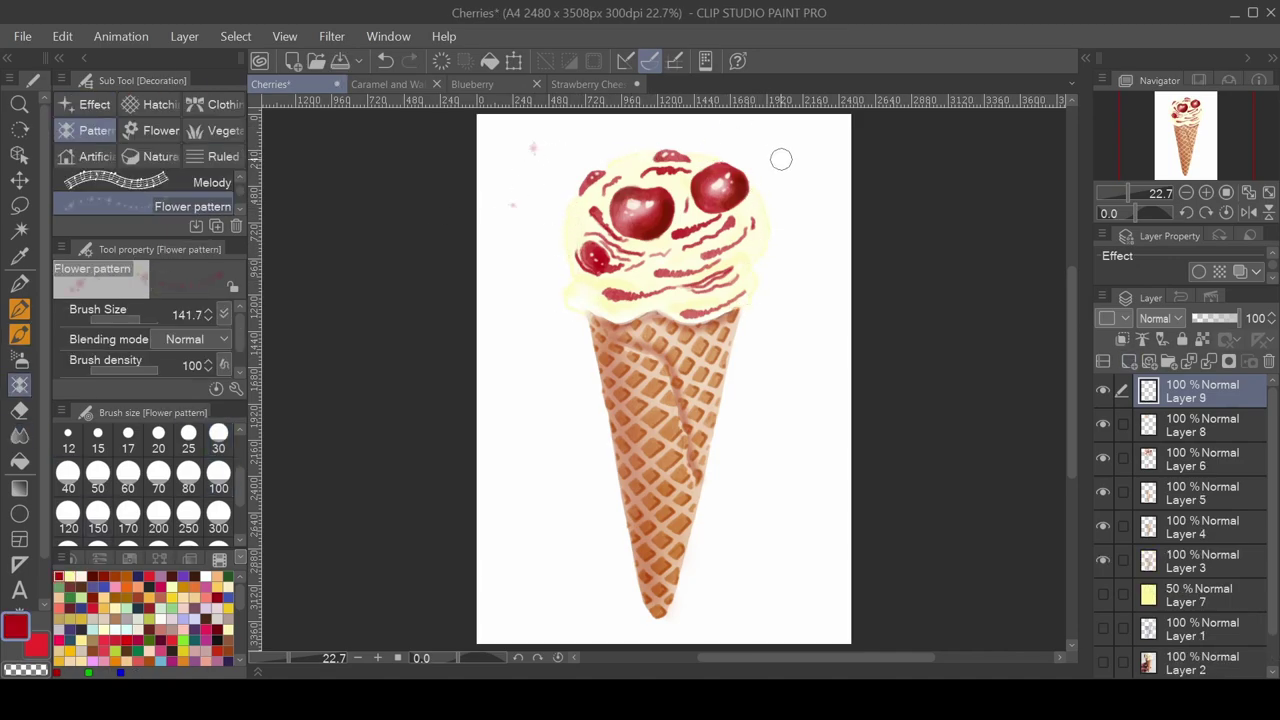
left_click(388, 63)
left_click_drag(142, 319, 150, 318)
mouse_move(632, 128)
left_mouse_down()
mouse_move(520, 200)
mouse_move(542, 504)
mouse_move(803, 606)
mouse_move(811, 240)
left_mouse_up()
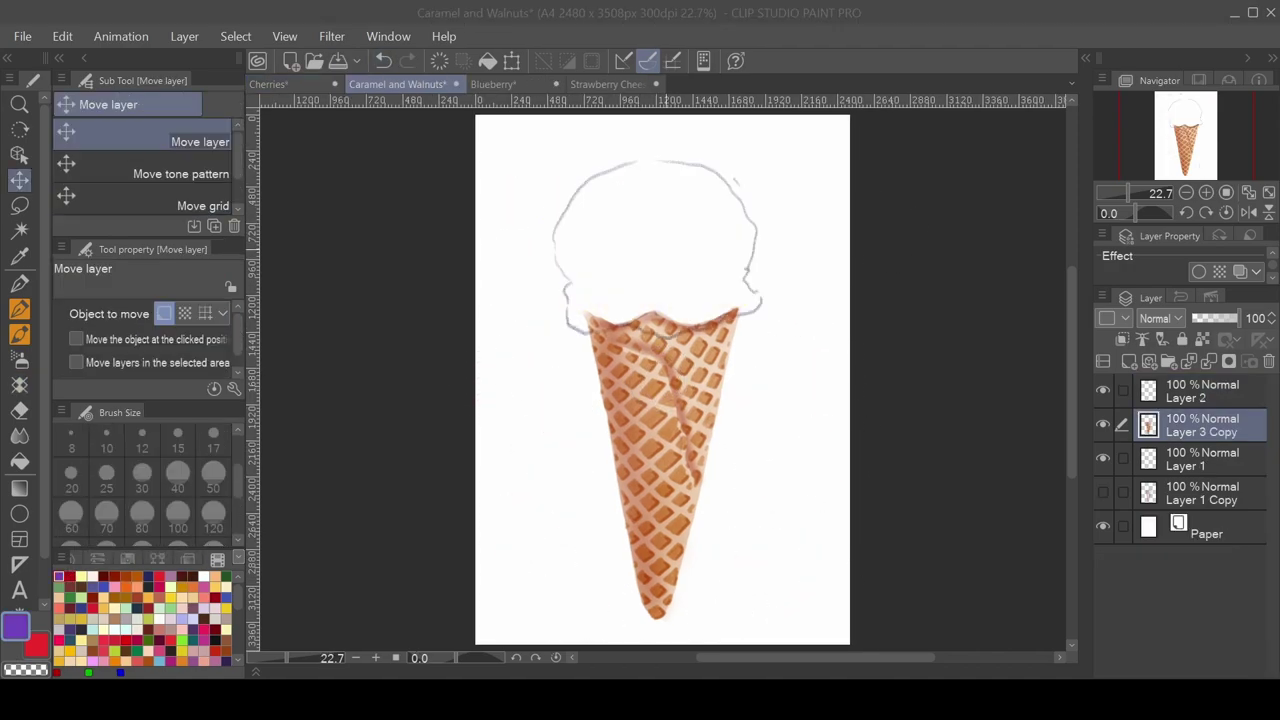
Step: Clean up the cone's top edge and wash the scoop peach, shading its lower left darker
key("e")
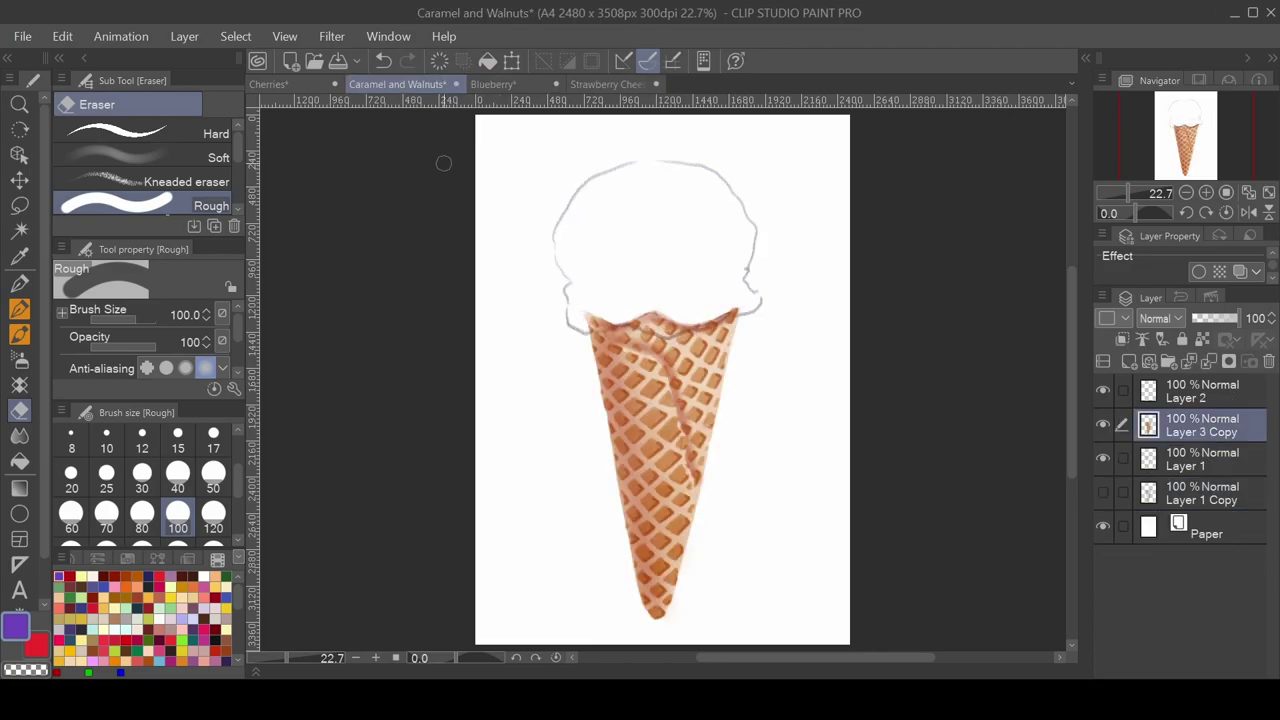
left_click_drag(636, 302, 680, 322)
left_click(1200, 390)
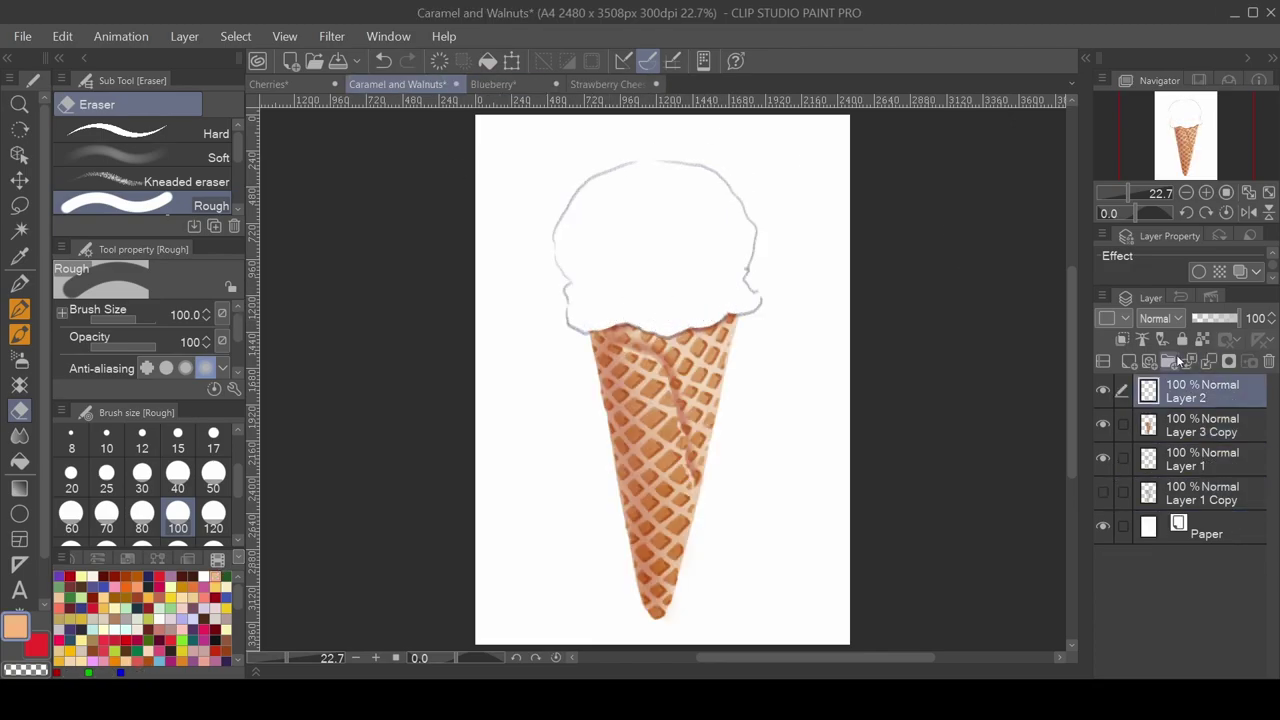
key("b")
mouse_move(580, 220)
left_mouse_down()
mouse_move(671, 200)
mouse_move(585, 303)
mouse_move(707, 301)
left_mouse_up()
left_click(219, 478)
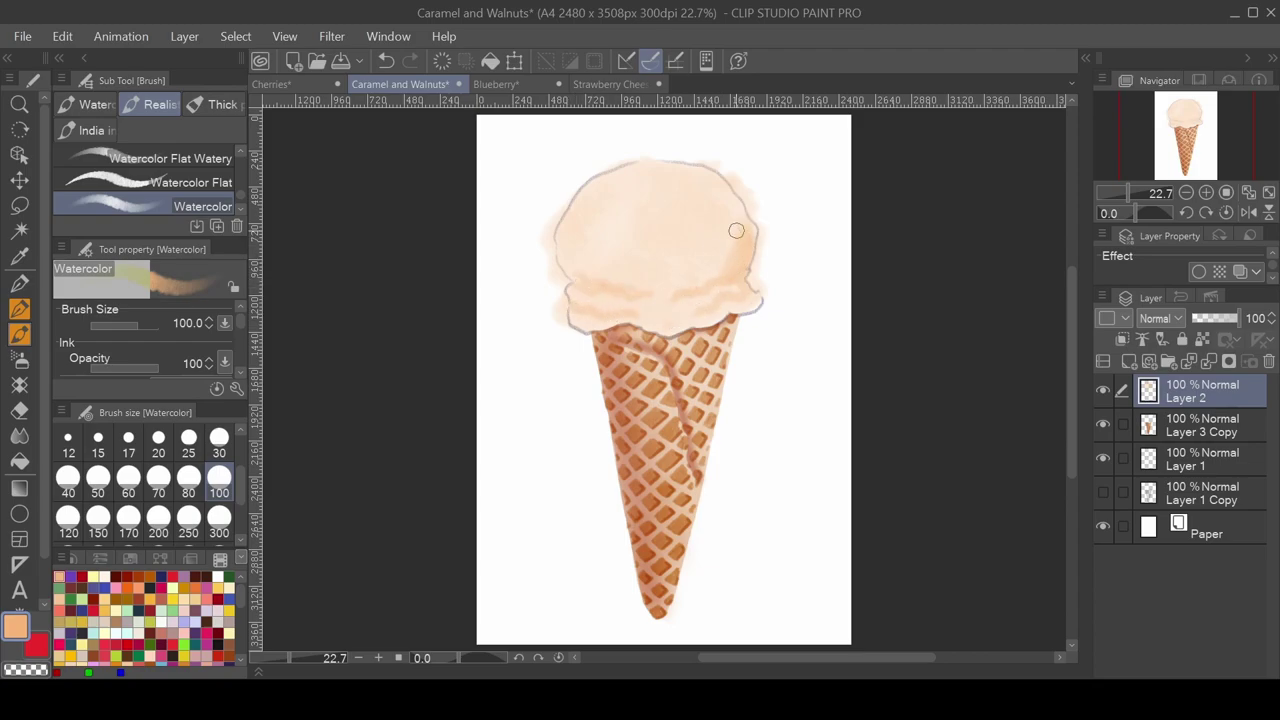
left_click_drag(565, 272, 609, 288)
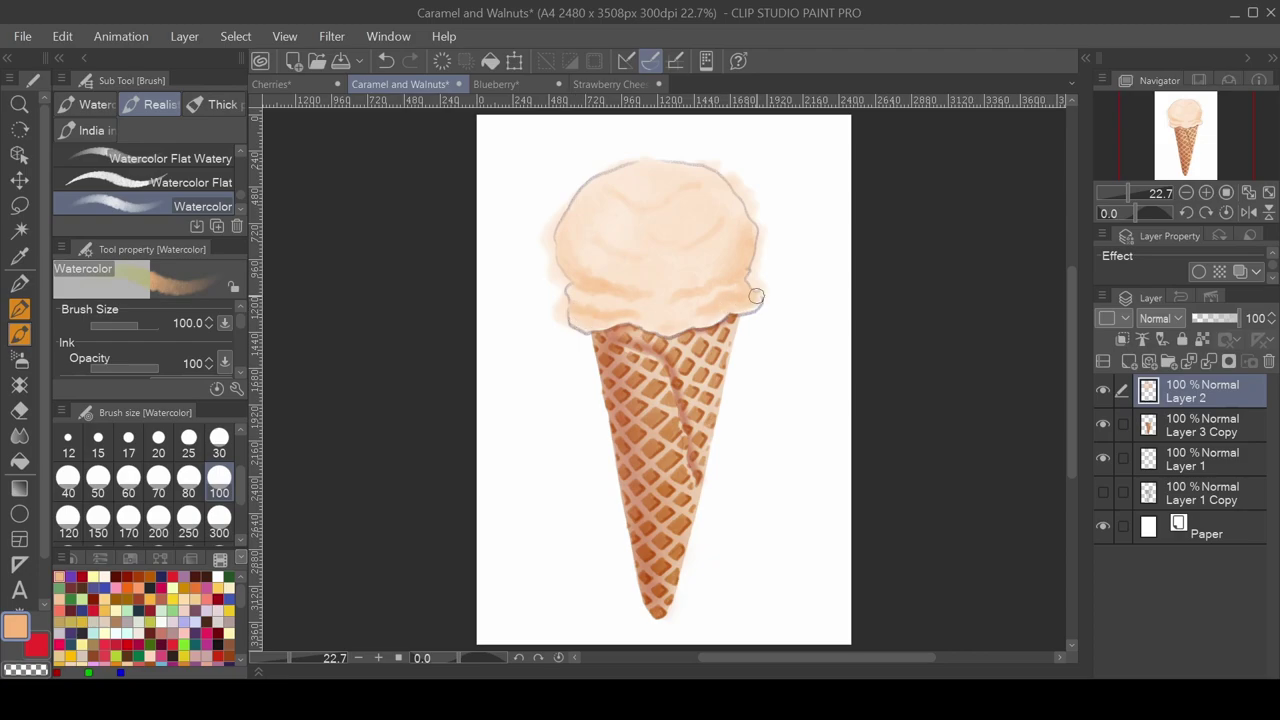
Step: On a new layer, outline three walnut pieces on the scoop
key("ctrl+shift+n")
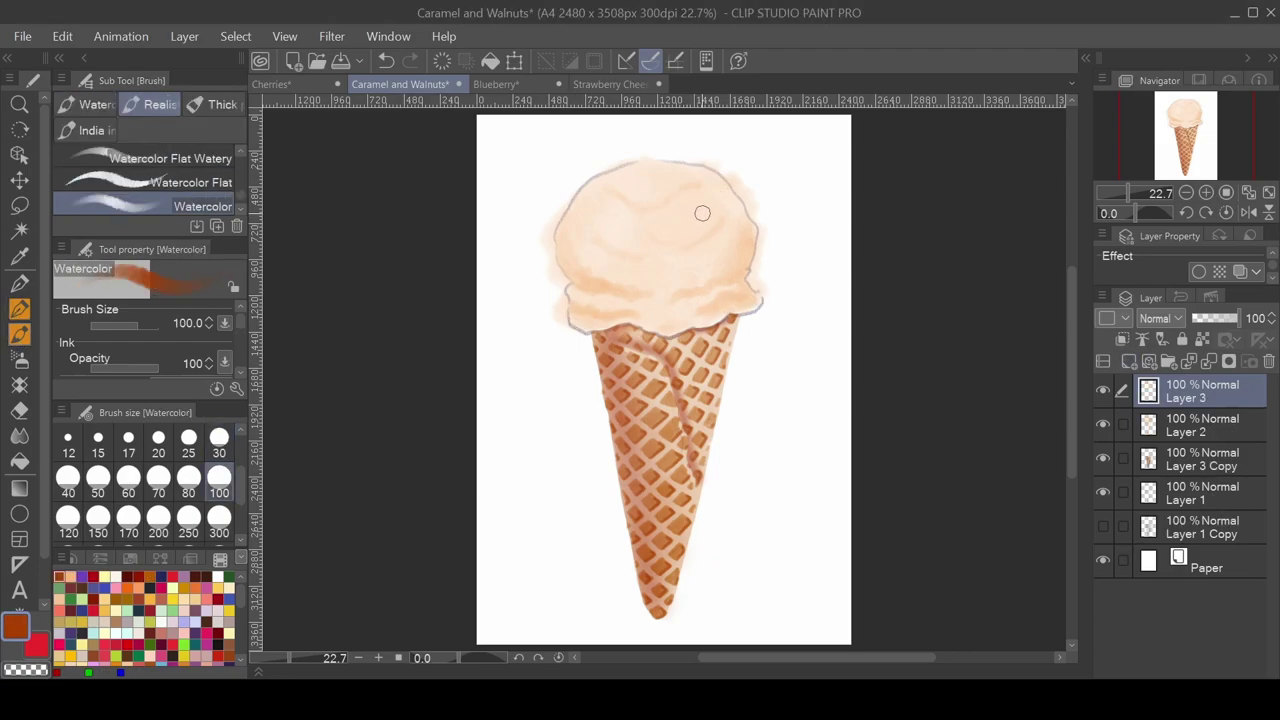
left_click_drag(708, 204, 745, 238)
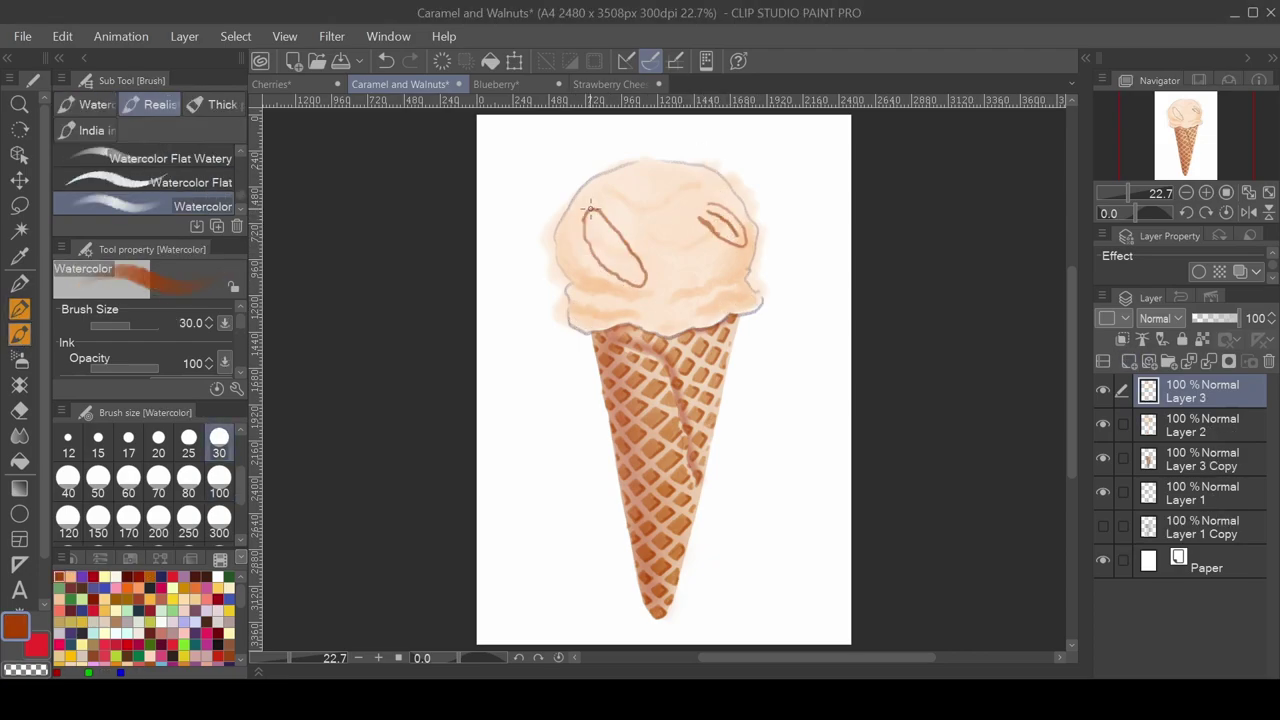
left_click_drag(686, 288, 715, 284)
left_click_drag(641, 170, 659, 171)
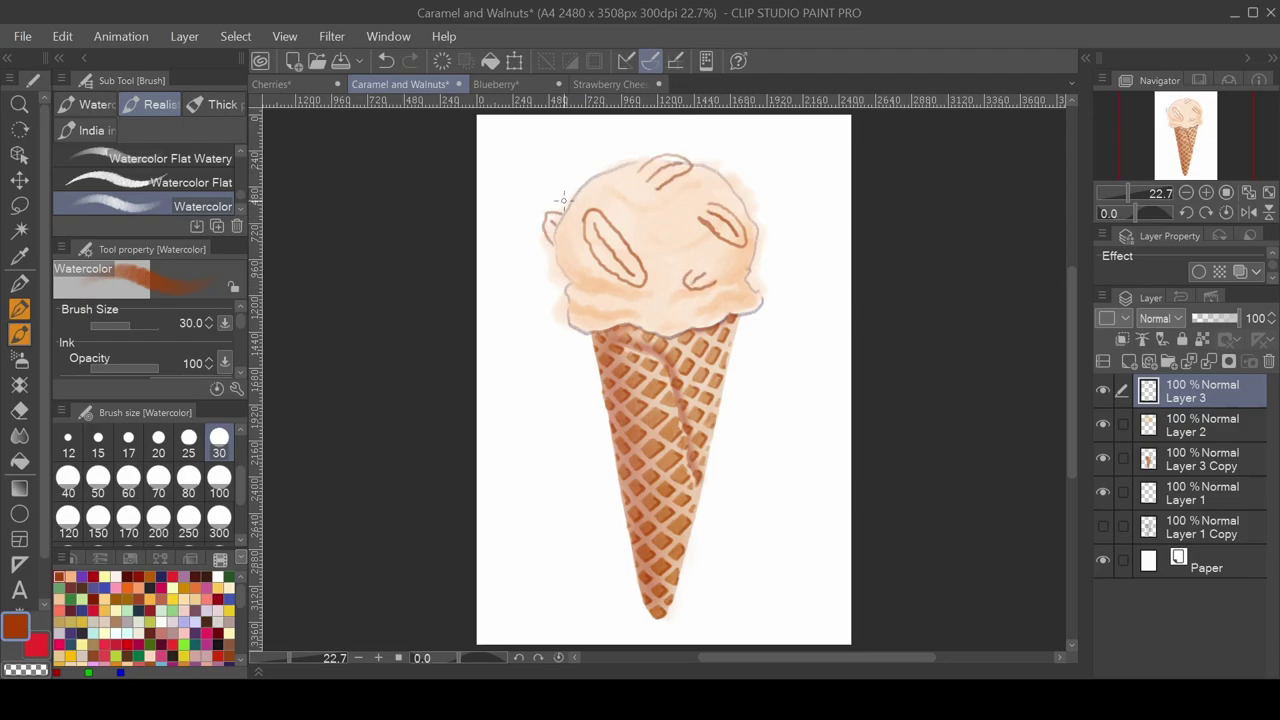
Step: On another new layer, fill the left walnut brown and lower the outline layer to 50% opacity
key("ctrl+shift+n")
left_click(219, 477)
left_click_drag(595, 222, 625, 275)
left_click(98, 477)
left_click(605, 250, "alt")
left_click(1103, 424)
left_click(1103, 424)
left_click(1200, 425)
left_click(1214, 318)
left_click(1200, 391)
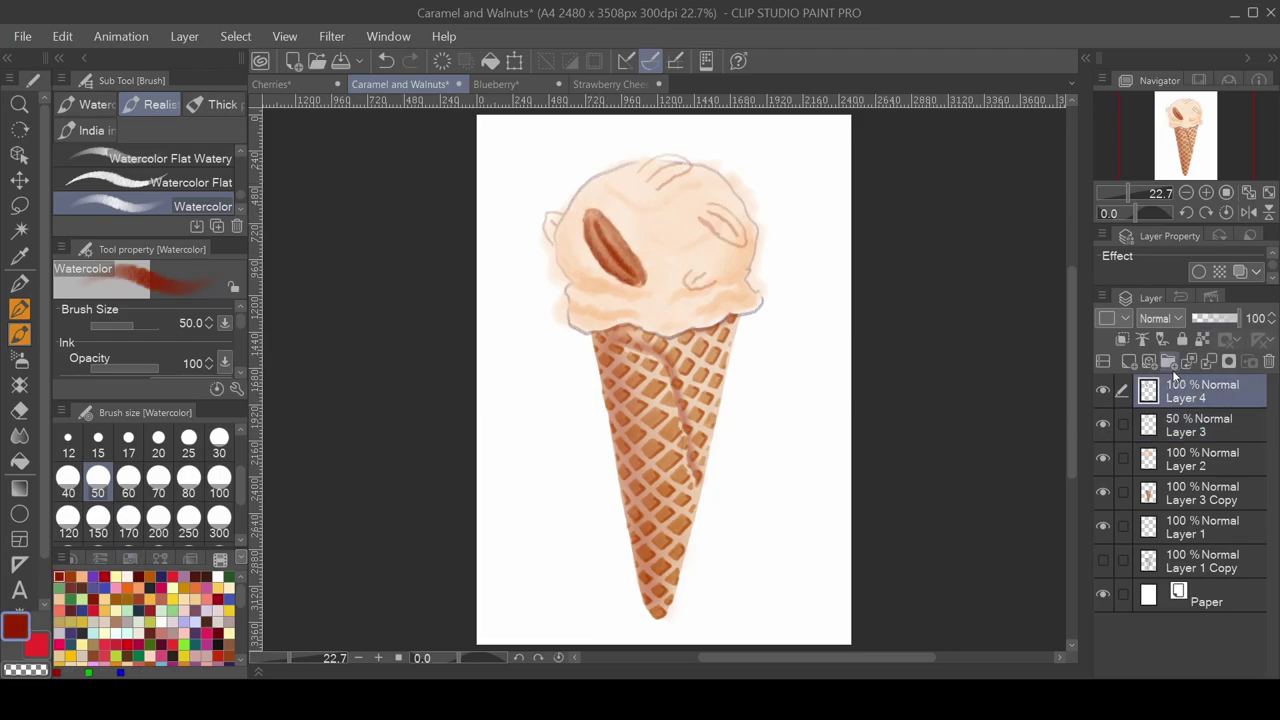
left_click(219, 477)
Step: Paint the right and top walnuts orange-brown with dark red shading
mouse_move(712, 220)
left_mouse_down()
mouse_move(735, 228)
mouse_move(712, 222)
left_mouse_up()
left_click(58, 577)
left_click(98, 477)
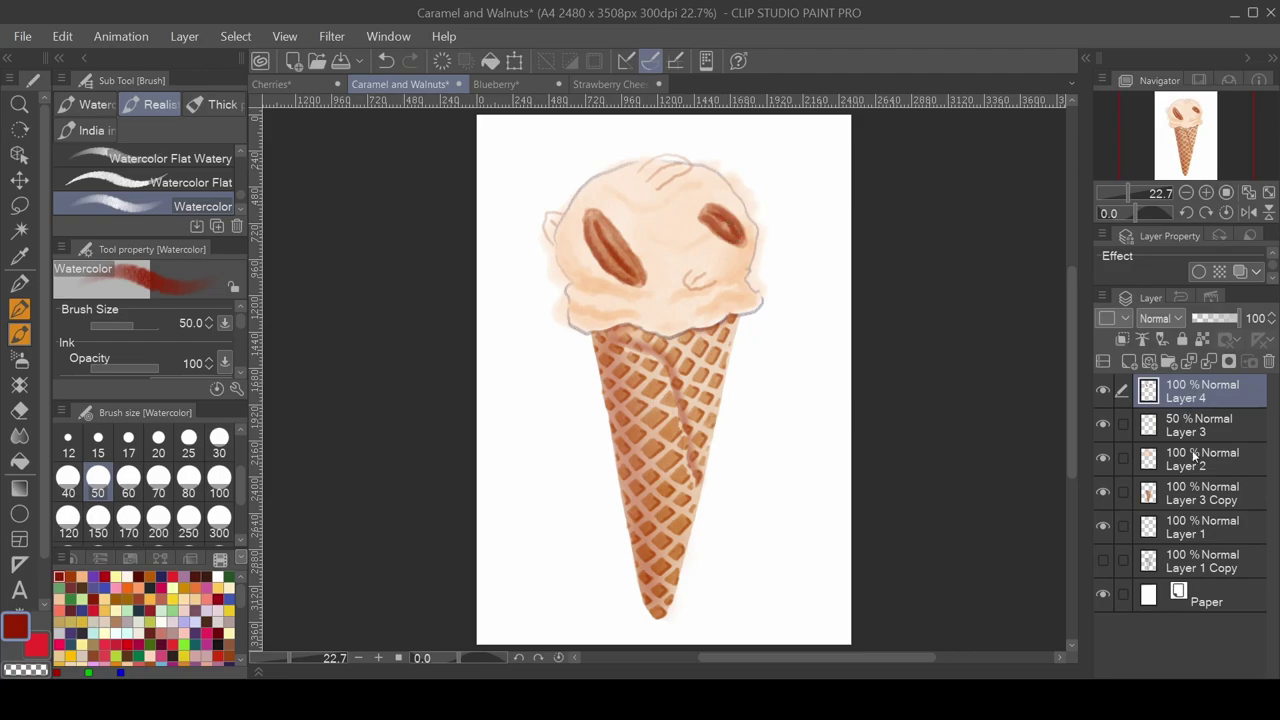
left_click(219, 477)
left_click(67, 577)
mouse_move(645, 178)
left_mouse_down()
mouse_move(680, 165)
mouse_move(690, 175)
mouse_move(647, 163)
left_mouse_up()
left_click(98, 477)
left_click(58, 577)
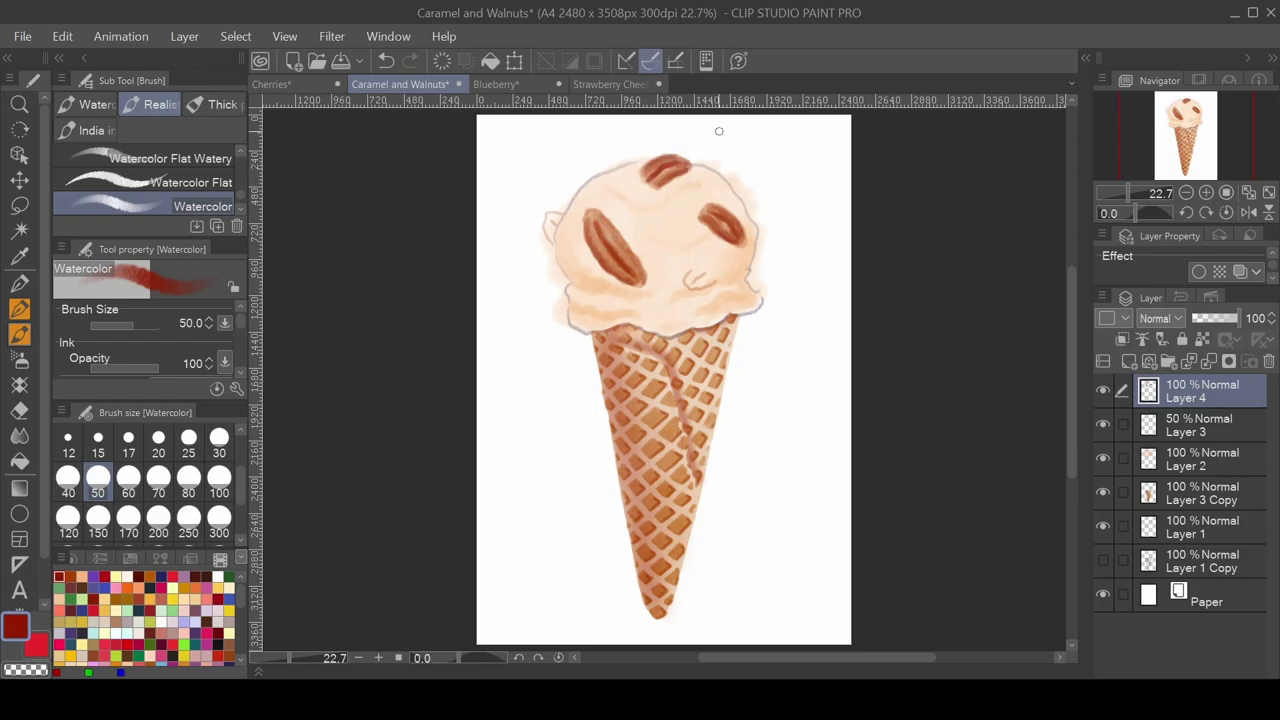
left_click(67, 577)
Step: Paint a small walnut, darken the scoop's left edge, then erase to lighten its lower-left edge
left_click_drag(688, 282, 706, 276)
left_click(58, 577)
left_click(67, 577)
left_click_drag(548, 218, 554, 238)
left_click(58, 577)
key("e")
left_click(1200, 459)
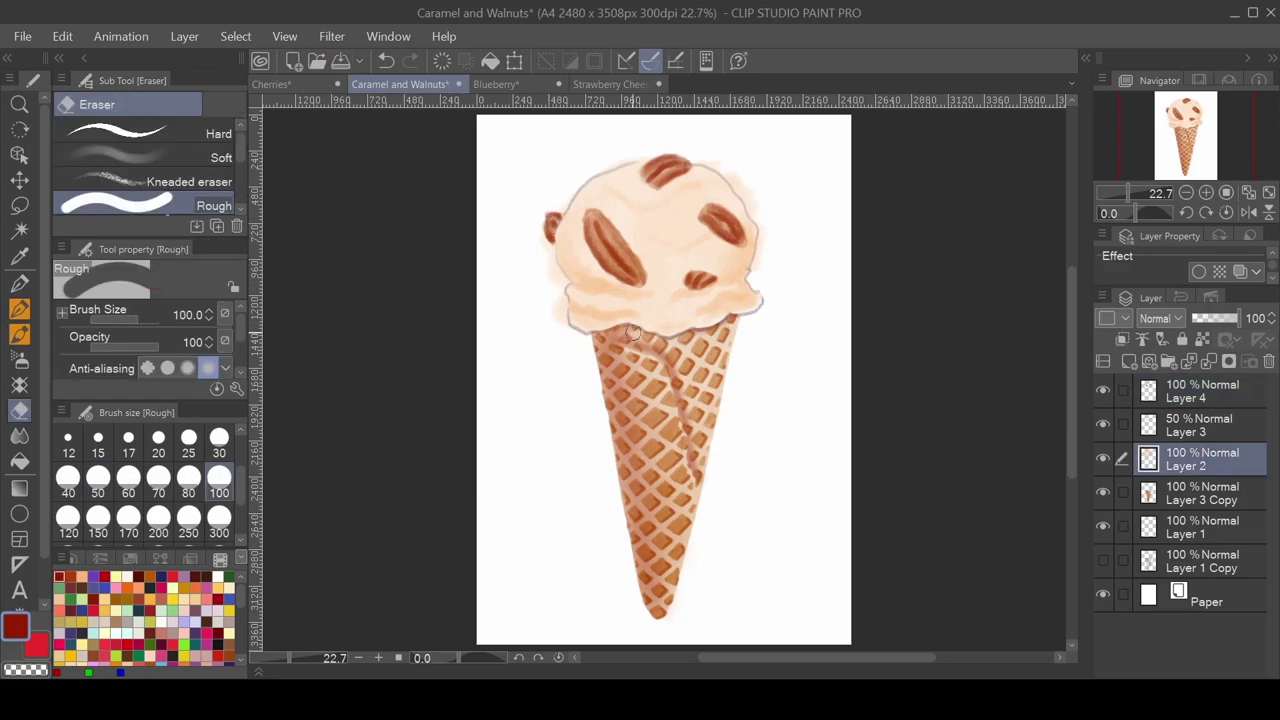
left_click_drag(562, 318, 544, 220)
Step: On a new layer, paint caramel drizzle and loops over the walnut scoop
key("ctrl+shift+n")
key("p")
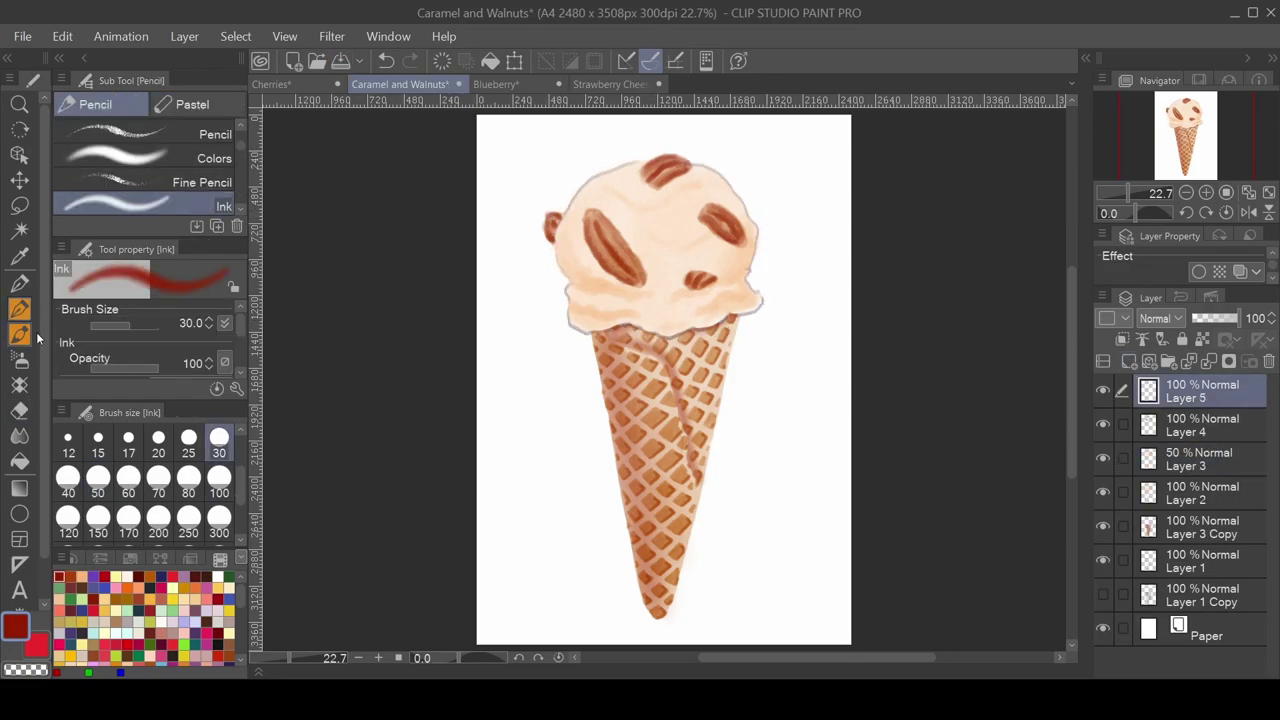
key("b")
mouse_move(588, 176)
left_mouse_down()
mouse_move(572, 234)
mouse_move(588, 332)
left_mouse_up()
key("ctrl+z")
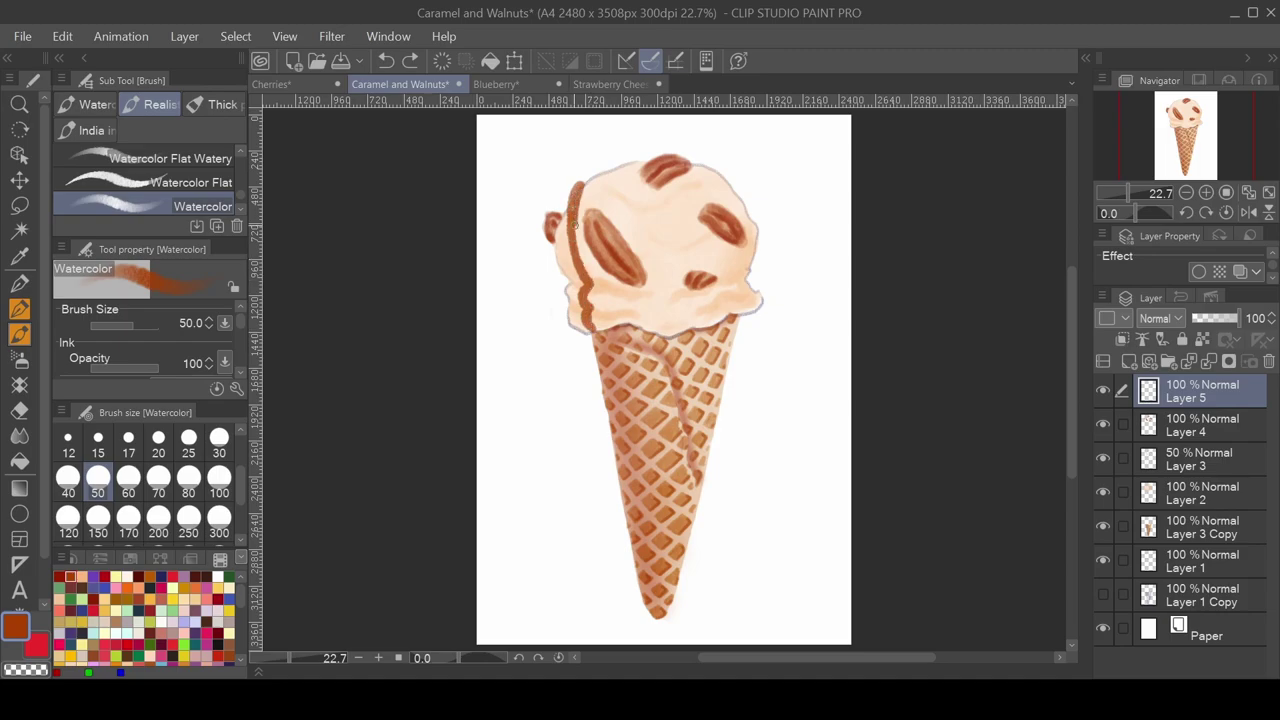
mouse_move(604, 168)
left_mouse_down()
mouse_move(670, 338)
mouse_move(607, 168)
left_mouse_up()
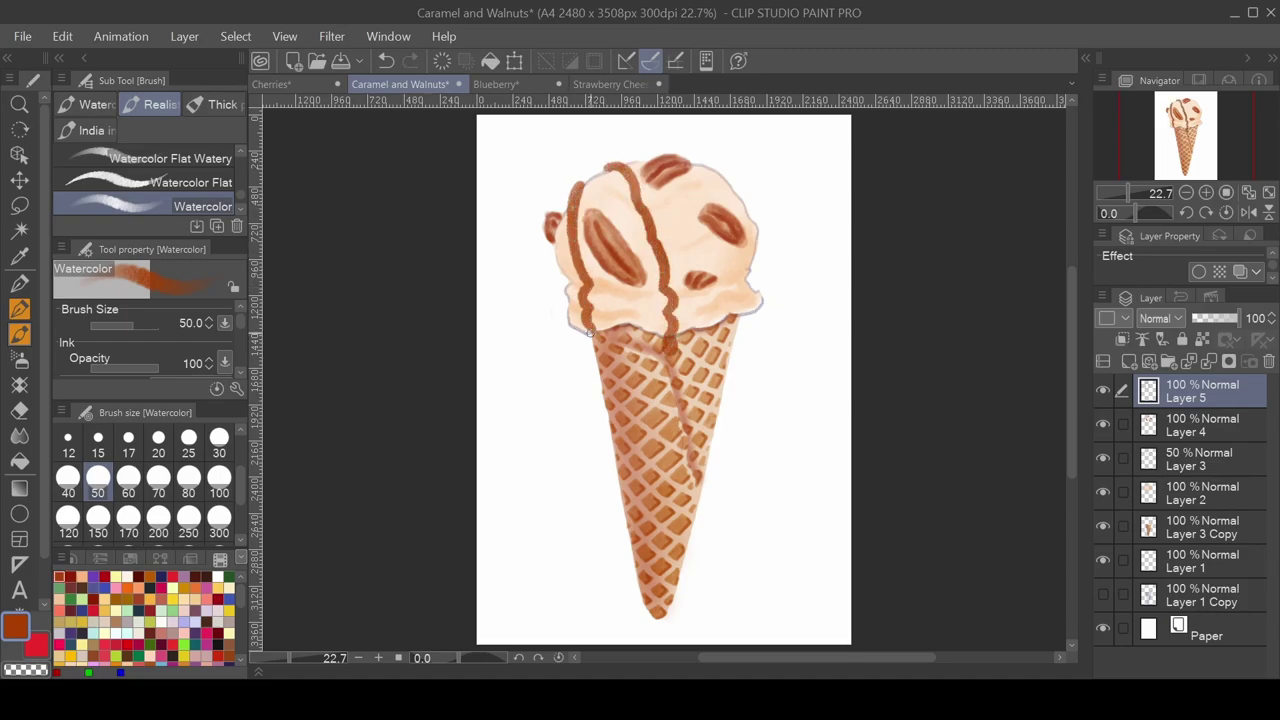
left_click_drag(706, 163, 729, 246)
left_click_drag(687, 158, 670, 150)
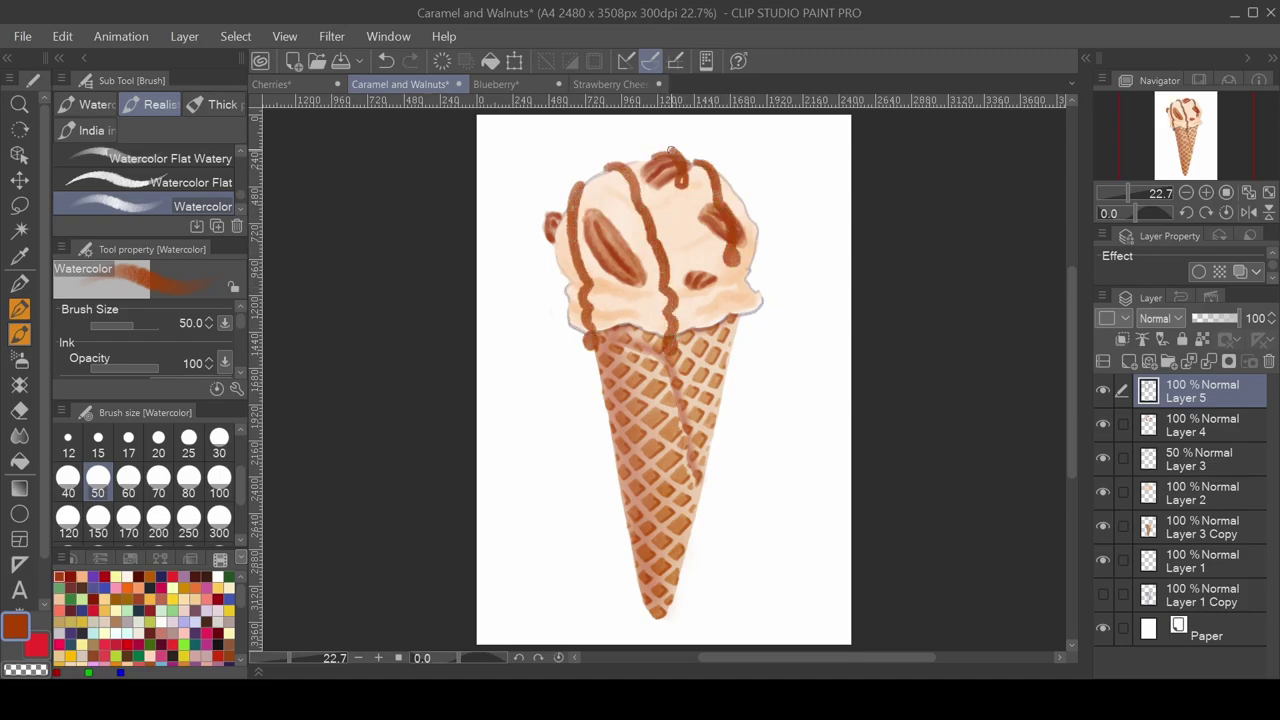
left_click_drag(690, 227, 693, 270)
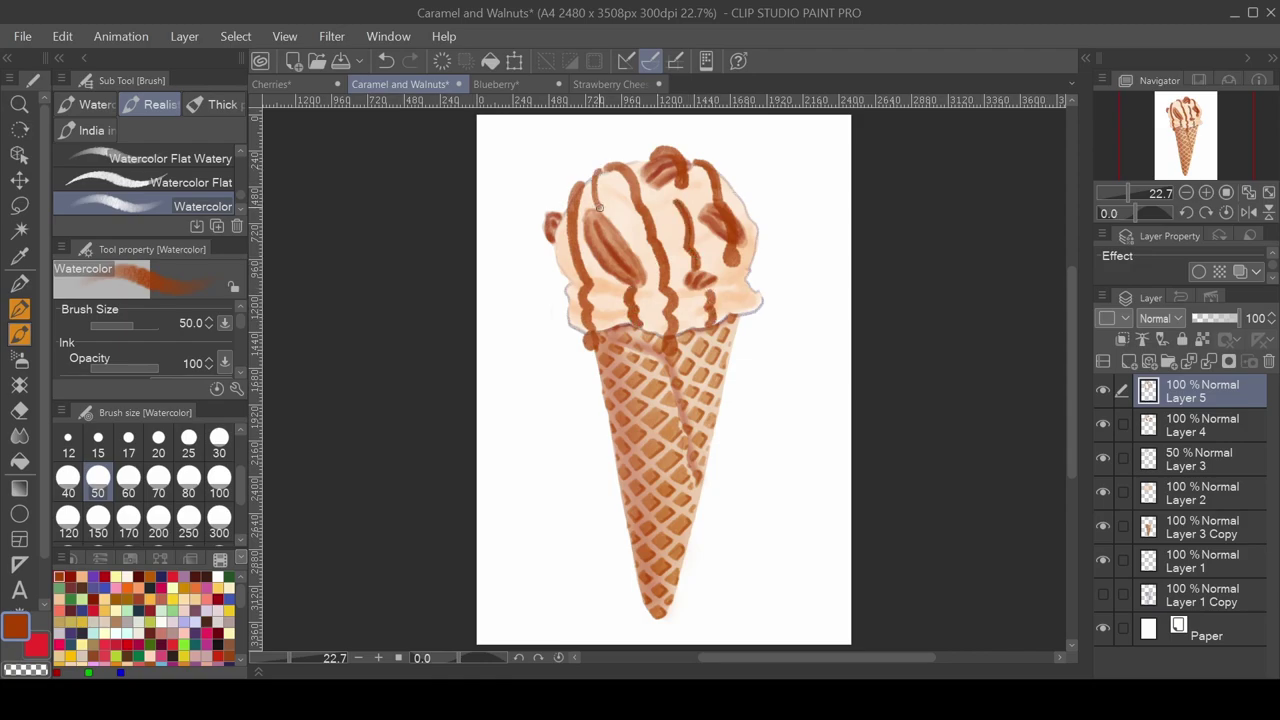
Step: Touch up the walnut colour and hide the Layer 1 sketch
key("j")
left_click(1184, 428)
key("b")
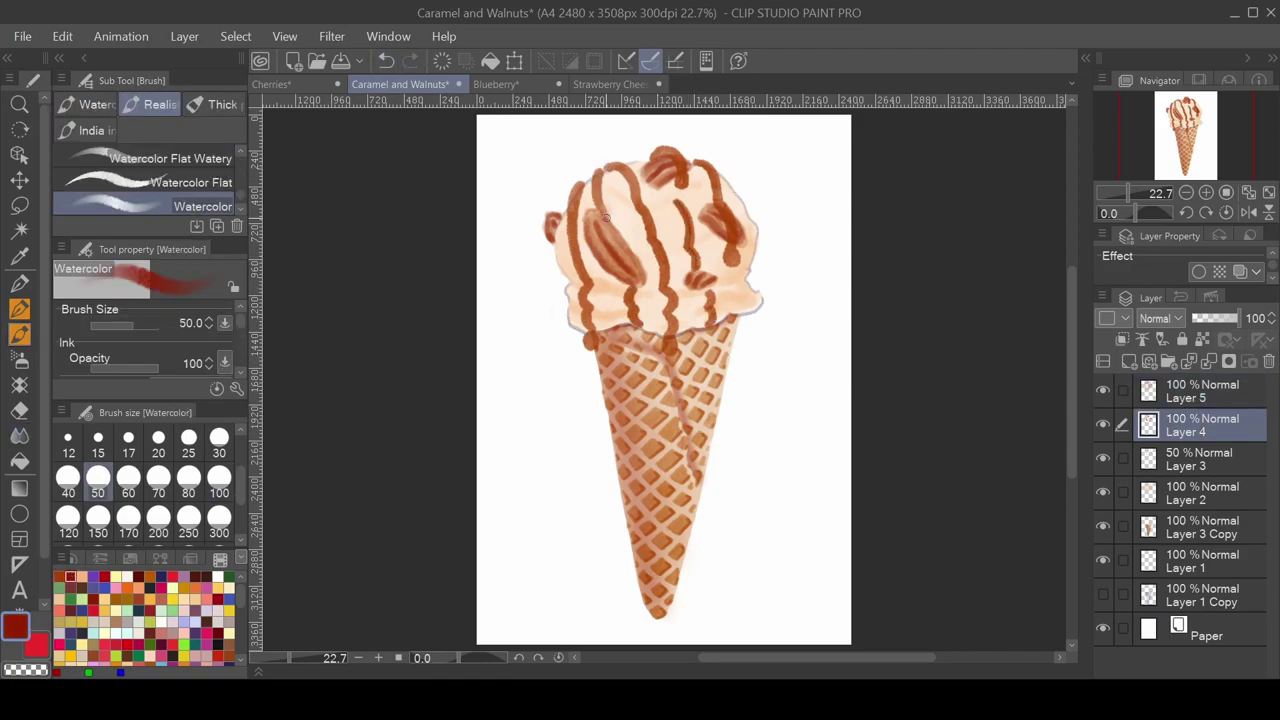
mouse_move(600, 212)
left_mouse_down()
mouse_move(640, 278)
mouse_move(628, 278)
left_mouse_up()
left_click(1103, 560)
left_click(1200, 492)
left_click(219, 440)
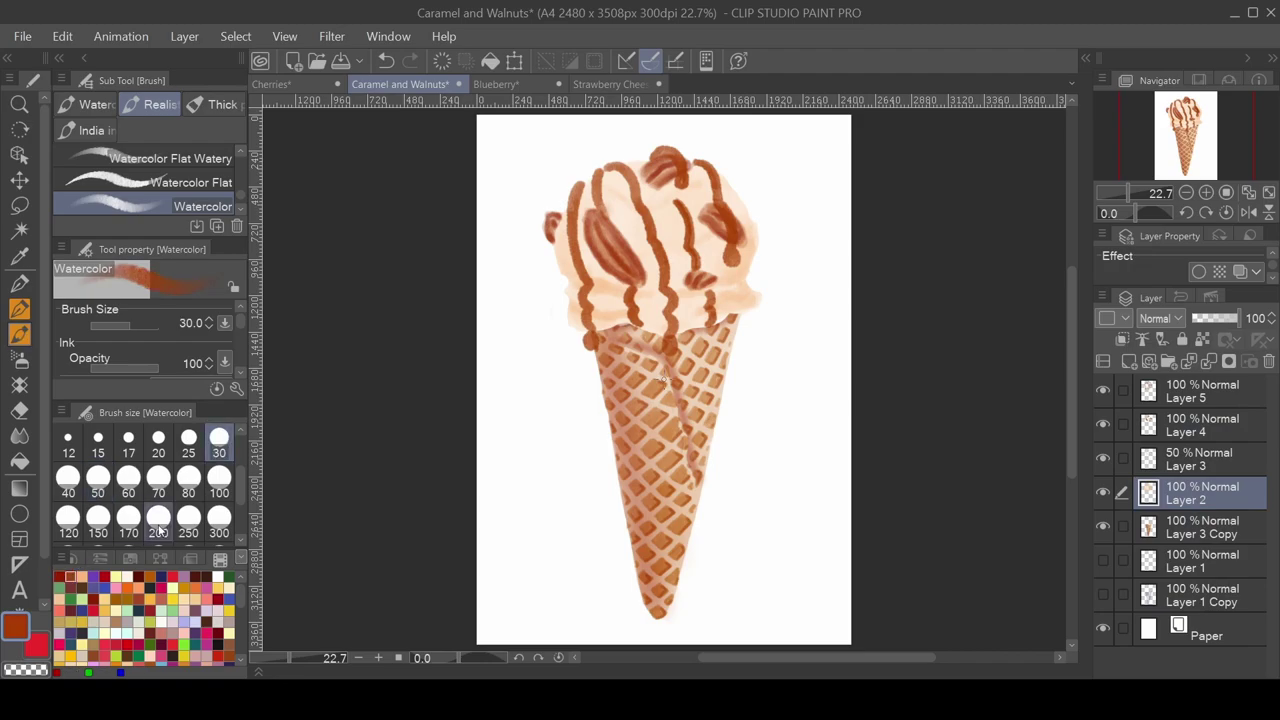
left_click(555, 225, "alt")
key("p")
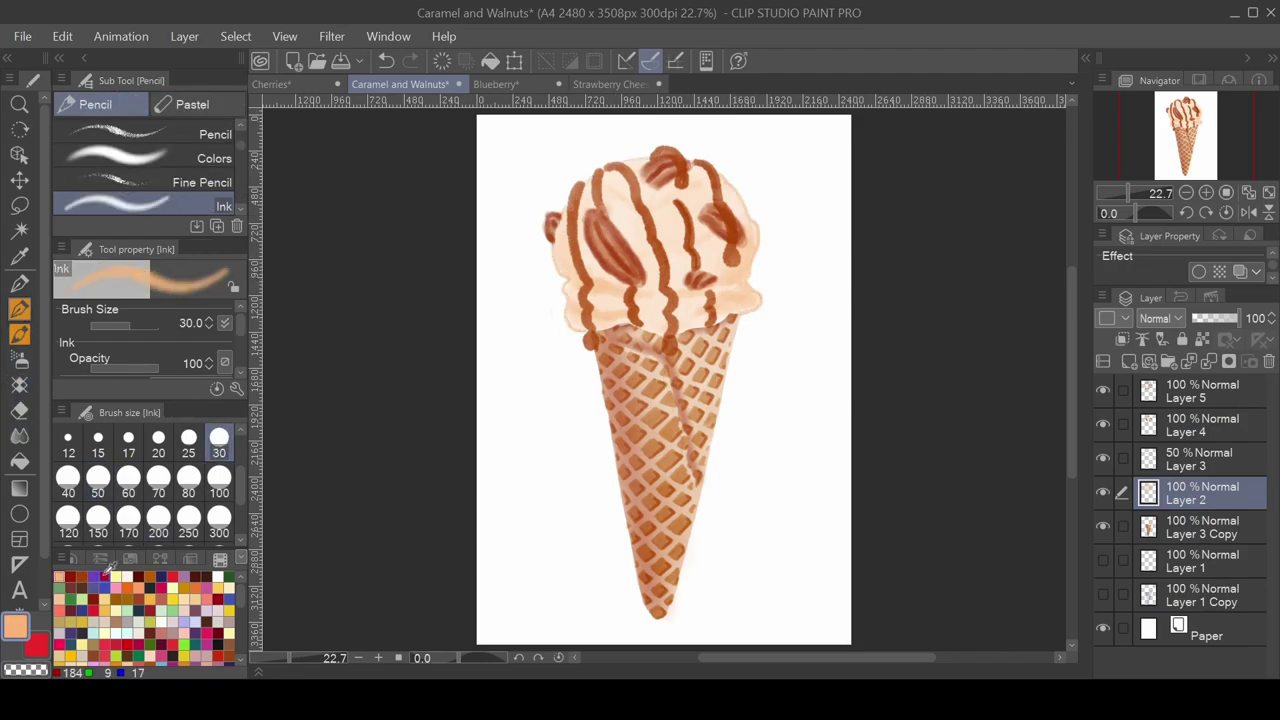
Step: Add a background layer filled peach at 20% opacity
key("ctrl+shift+n")
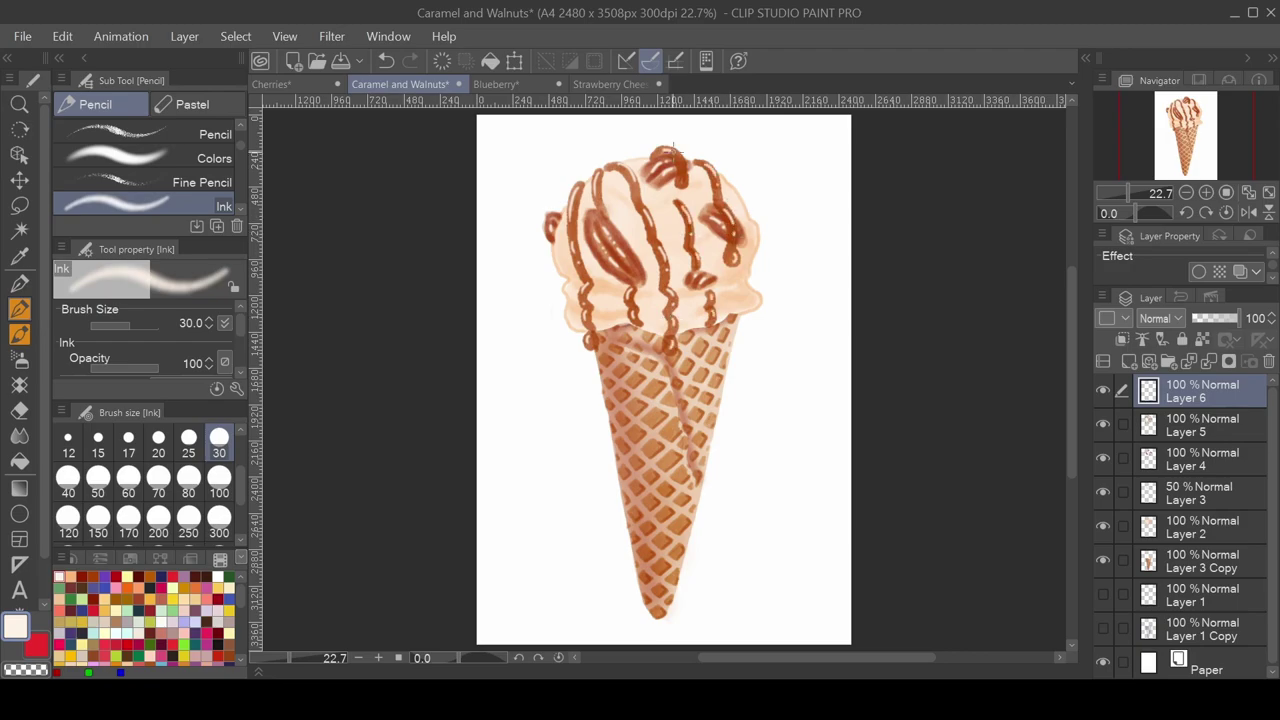
left_click(1200, 595)
key("ctrl+shift+n")
key("g")
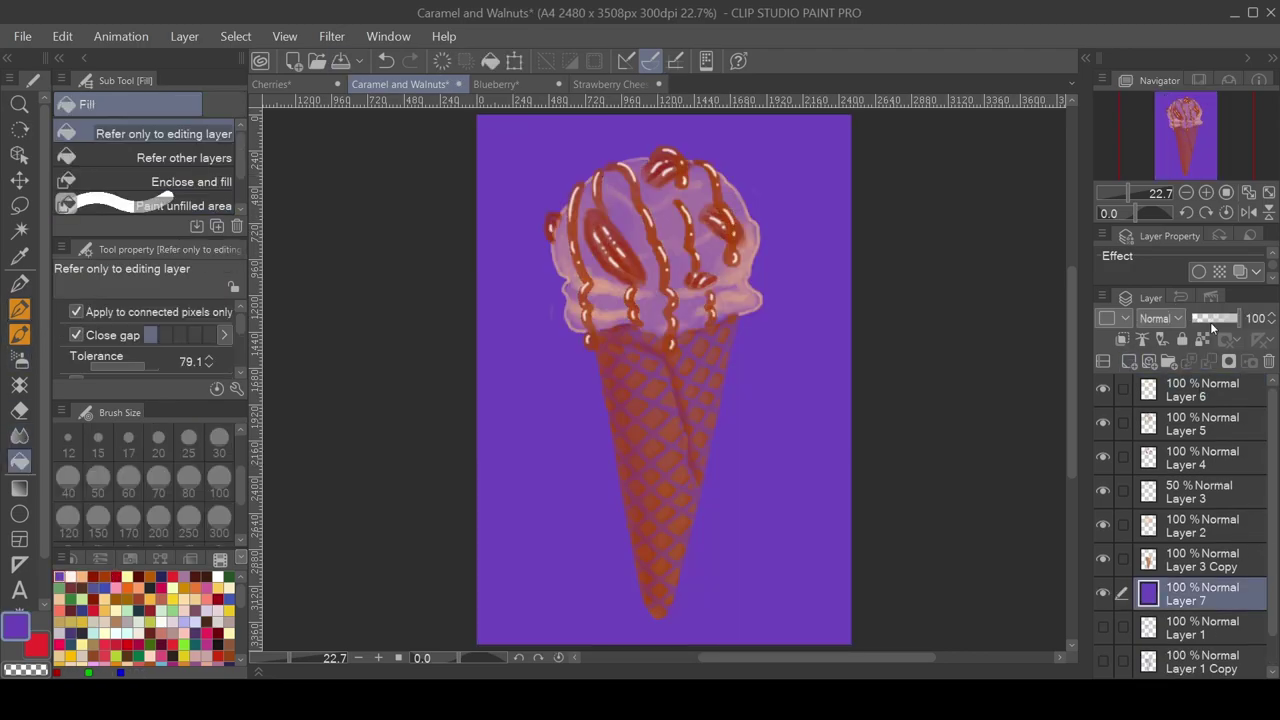
left_click_drag(1212, 318, 1196, 318)
left_click(127, 577)
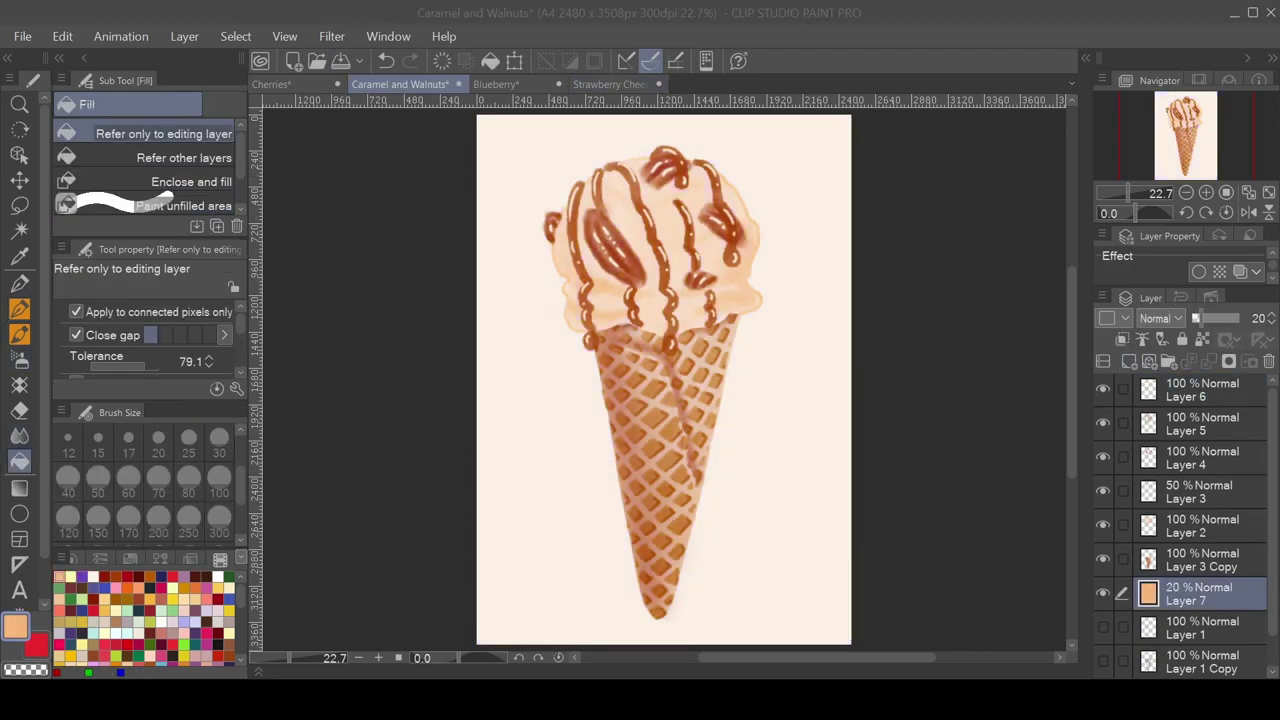
Step: Scatter pink Flower pattern stamps across the background on a new layer
left_click(20, 383)
key("ctrl+shift+n")
mouse_move(614, 120)
left_mouse_down()
mouse_move(677, 609)
mouse_move(500, 500)
mouse_move(862, 140)
left_mouse_up()
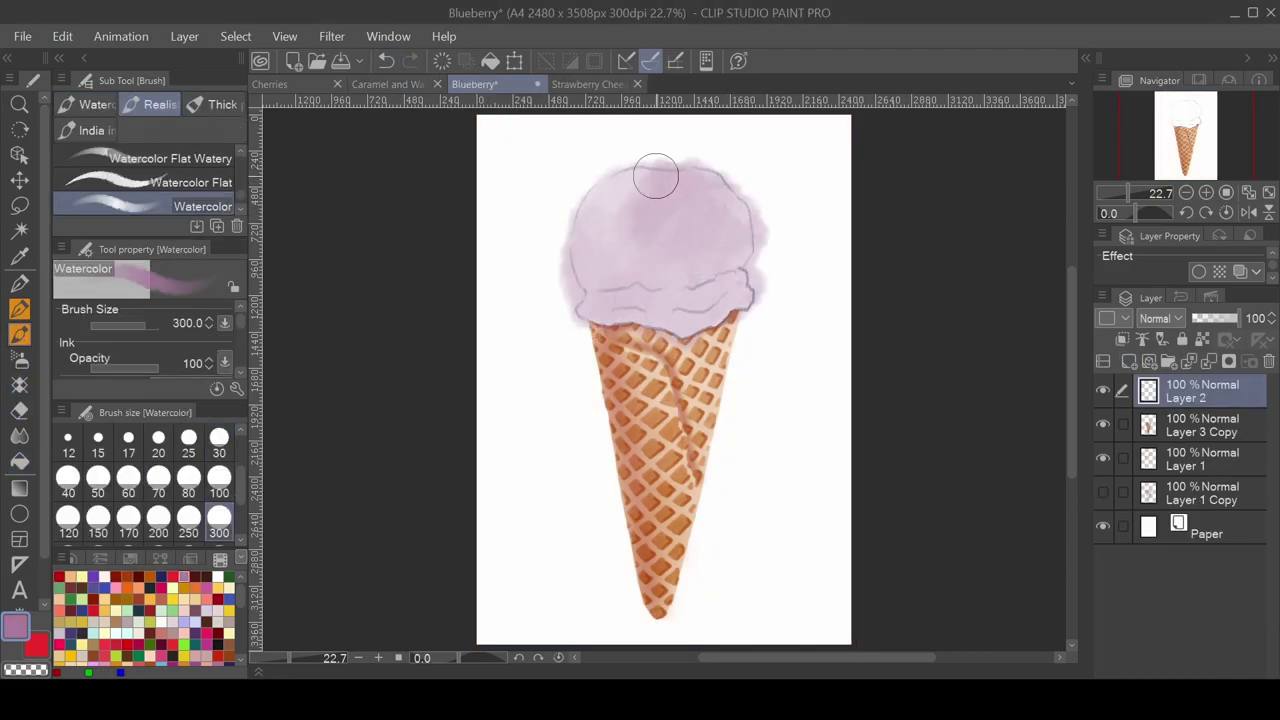
Step: Deepen the purple wash on the blueberry scoop and erase its stray edges and blob
mouse_move(655, 177)
left_mouse_down()
mouse_move(743, 214)
mouse_move(608, 243)
left_mouse_up()
key("e")
mouse_move(762, 300)
left_mouse_down()
mouse_move(716, 151)
mouse_move(657, 157)
mouse_move(570, 250)
mouse_move(715, 340)
left_mouse_up()
mouse_move(769, 199)
left_mouse_down()
mouse_move(773, 311)
mouse_move(737, 206)
mouse_move(605, 302)
left_mouse_up()
key("b")
key("b")
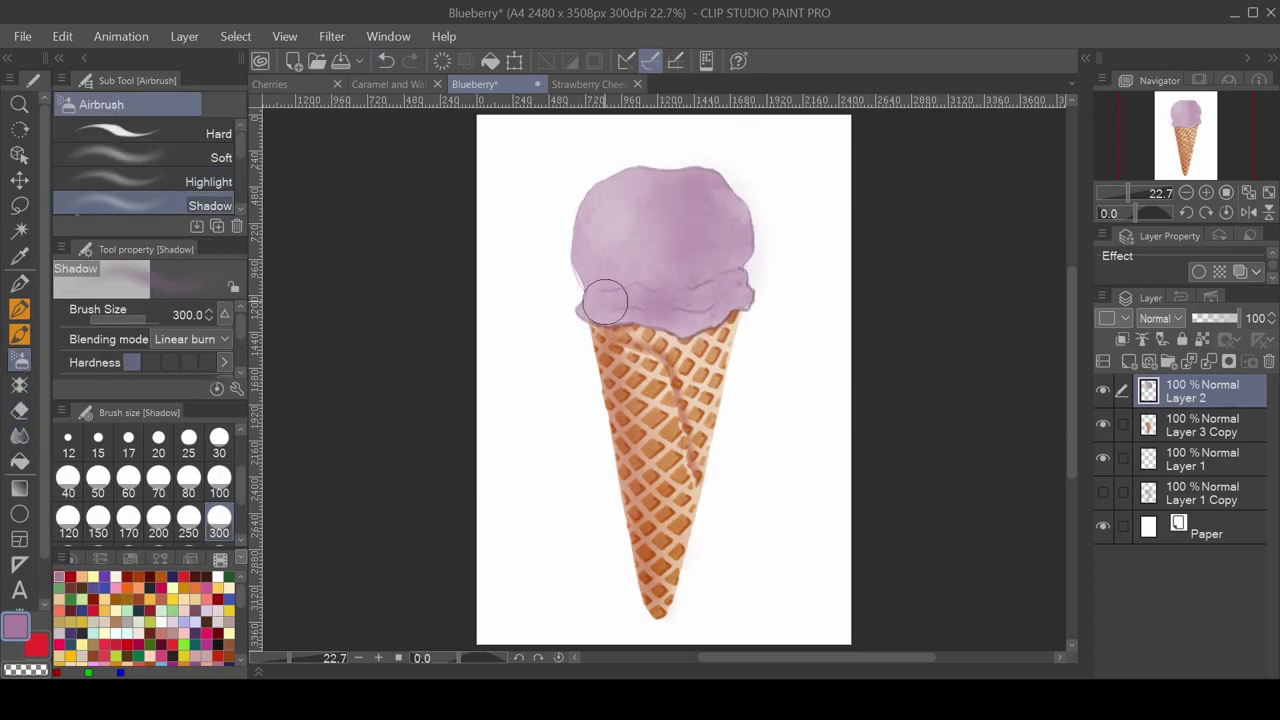
key("e")
key("b")
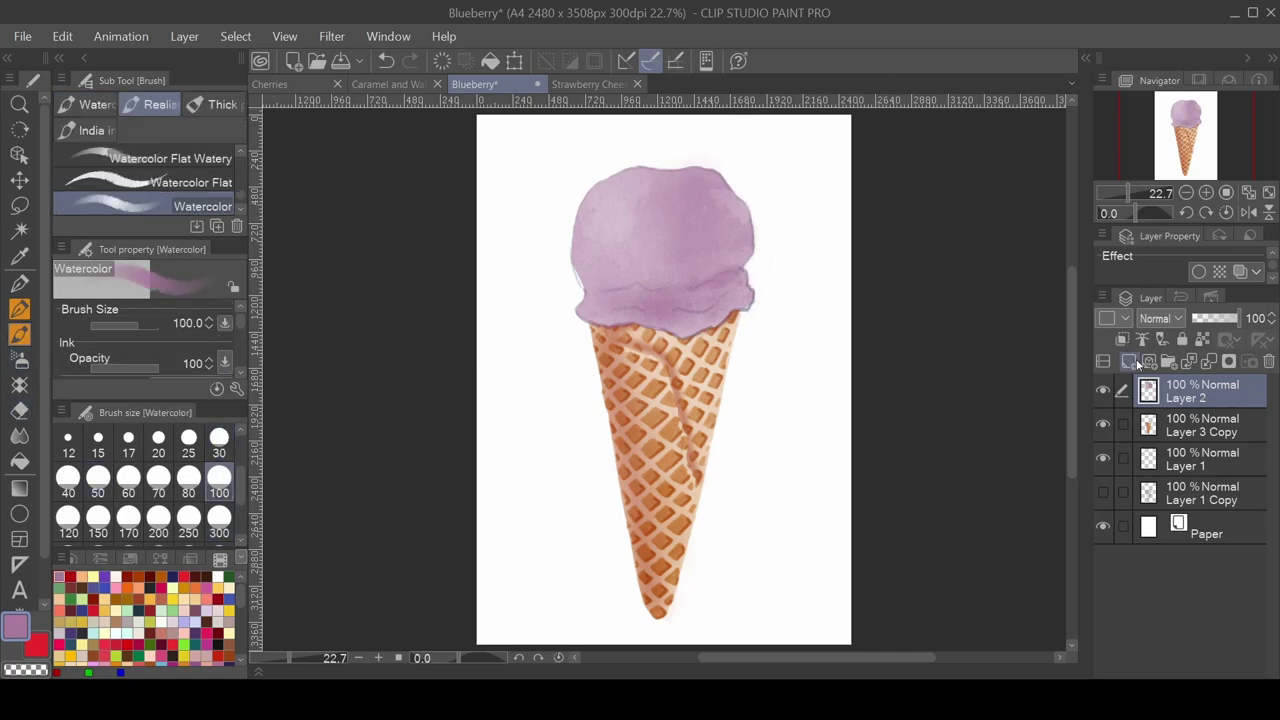
Step: Add new layers for blueberries and shrink the brush to size 50
left_click(1136, 364)
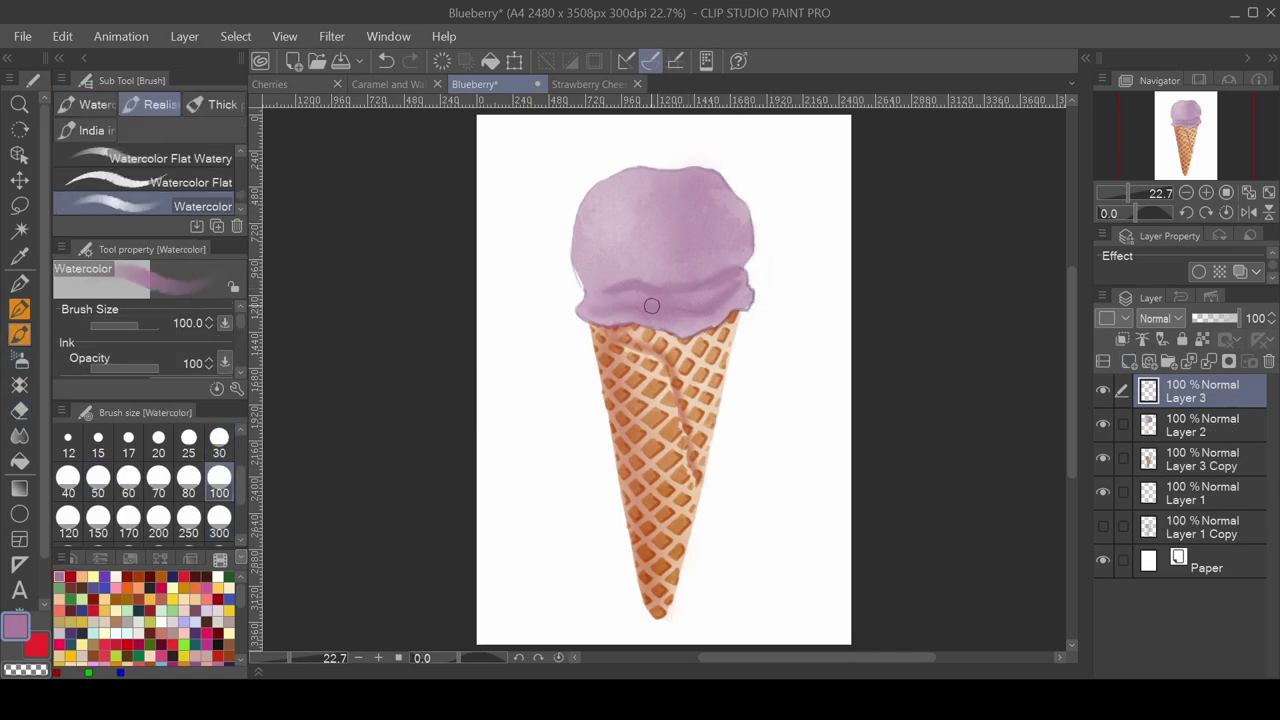
key("bracketleft")
key("bracketleft")
key("bracketleft")
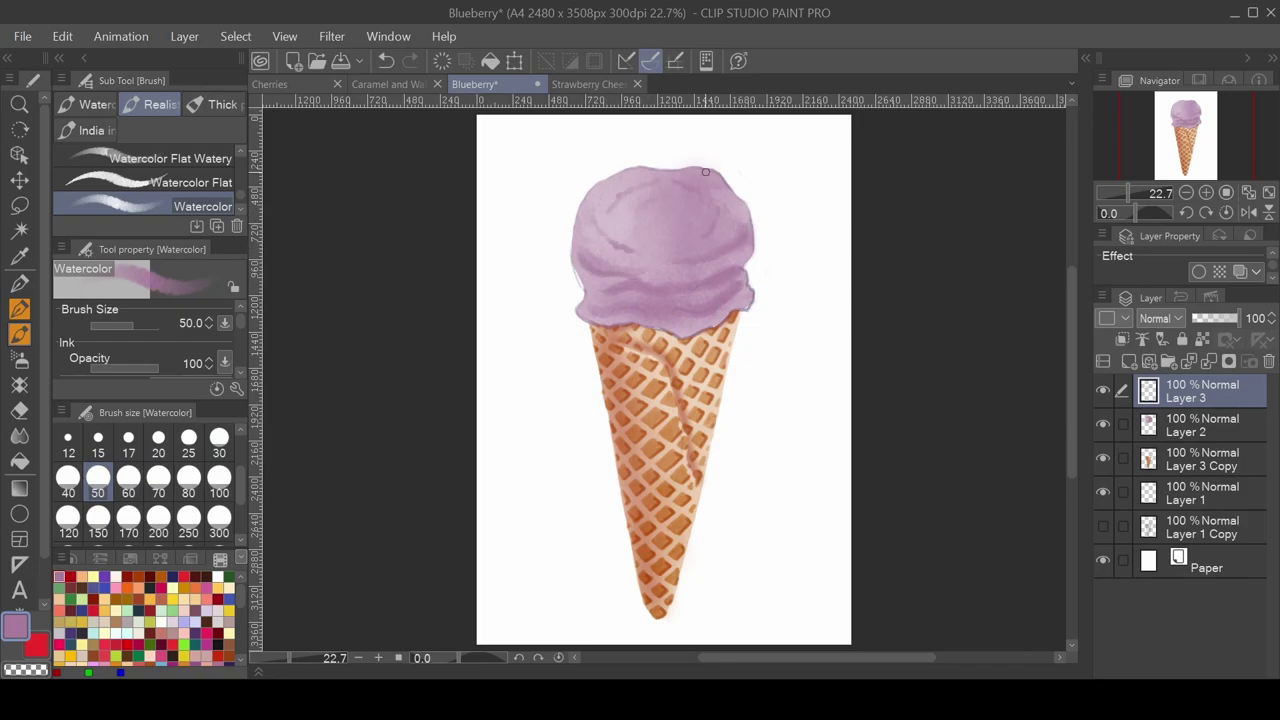
key("ctrl+shift+n")
Step: Paint six blueberries on the scoop and shade them darker navy
left_click_drag(592, 176, 604, 182)
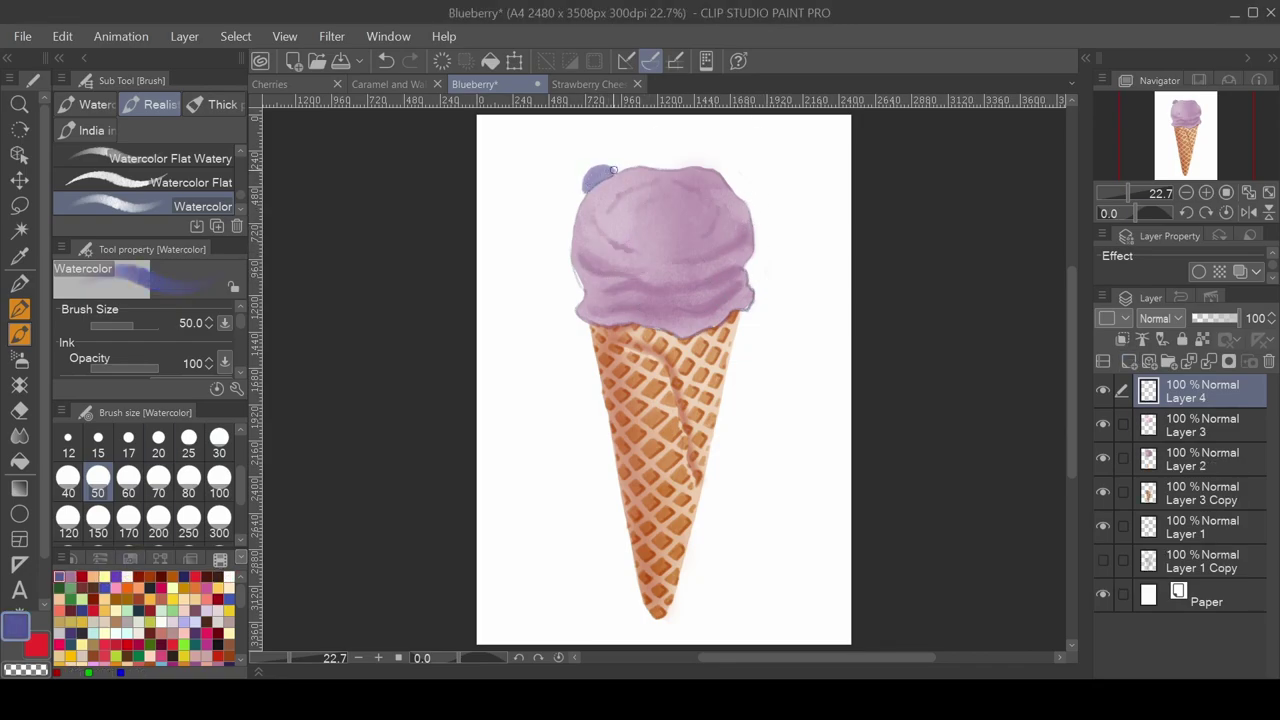
left_click_drag(688, 210, 712, 212)
left_click_drag(612, 264, 620, 260)
left_click(752, 265)
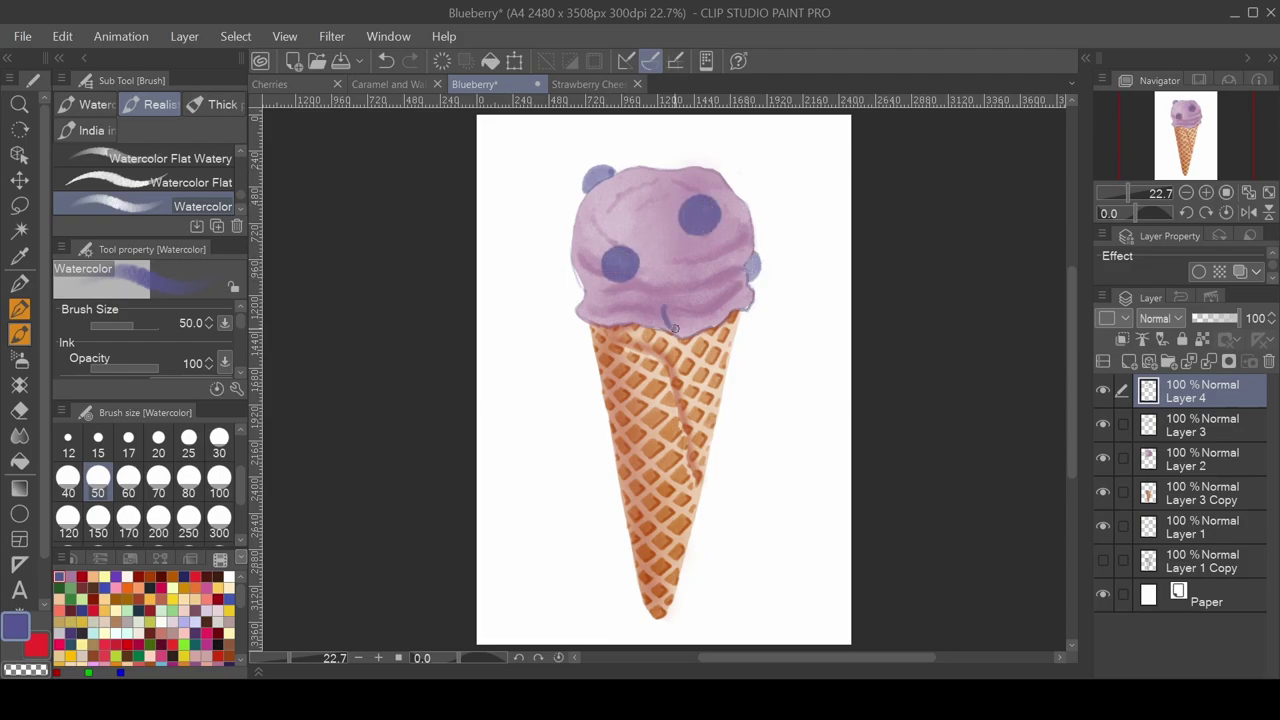
left_click(680, 312)
left_click(718, 174)
left_click(576, 272)
left_click_drag(610, 268, 628, 258)
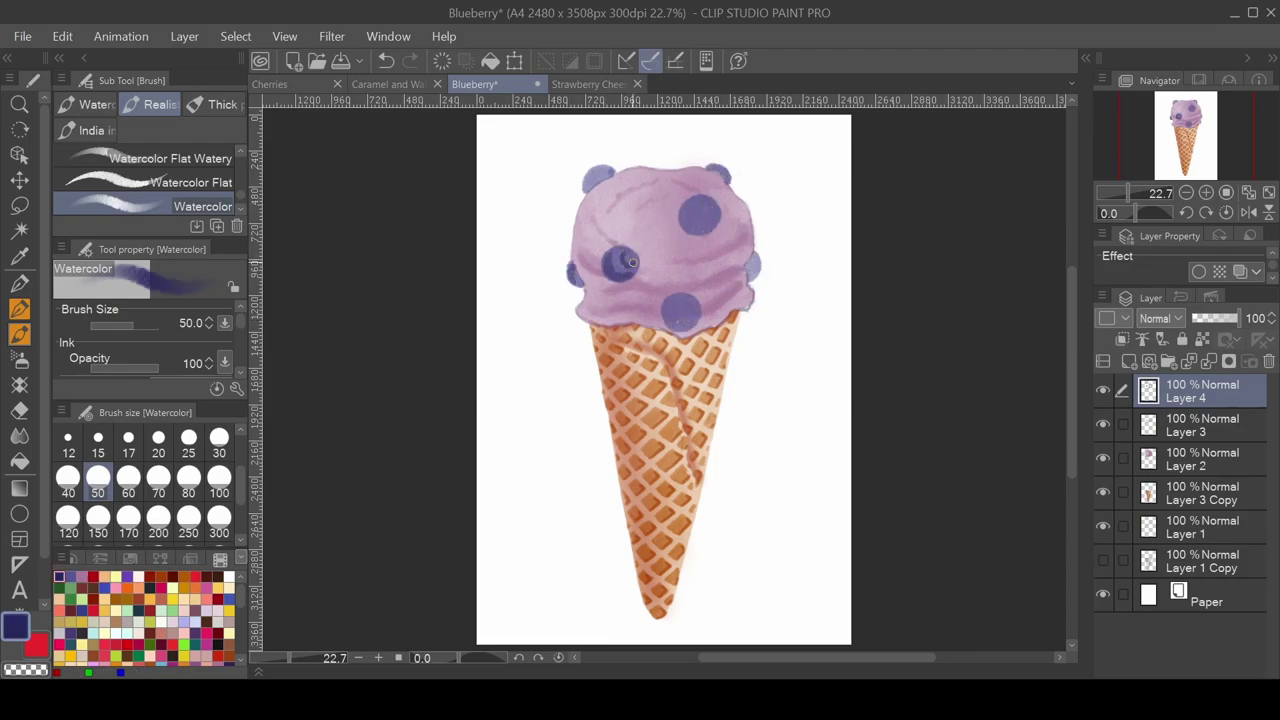
left_click_drag(668, 318, 688, 306)
left_click_drag(746, 260, 754, 268)
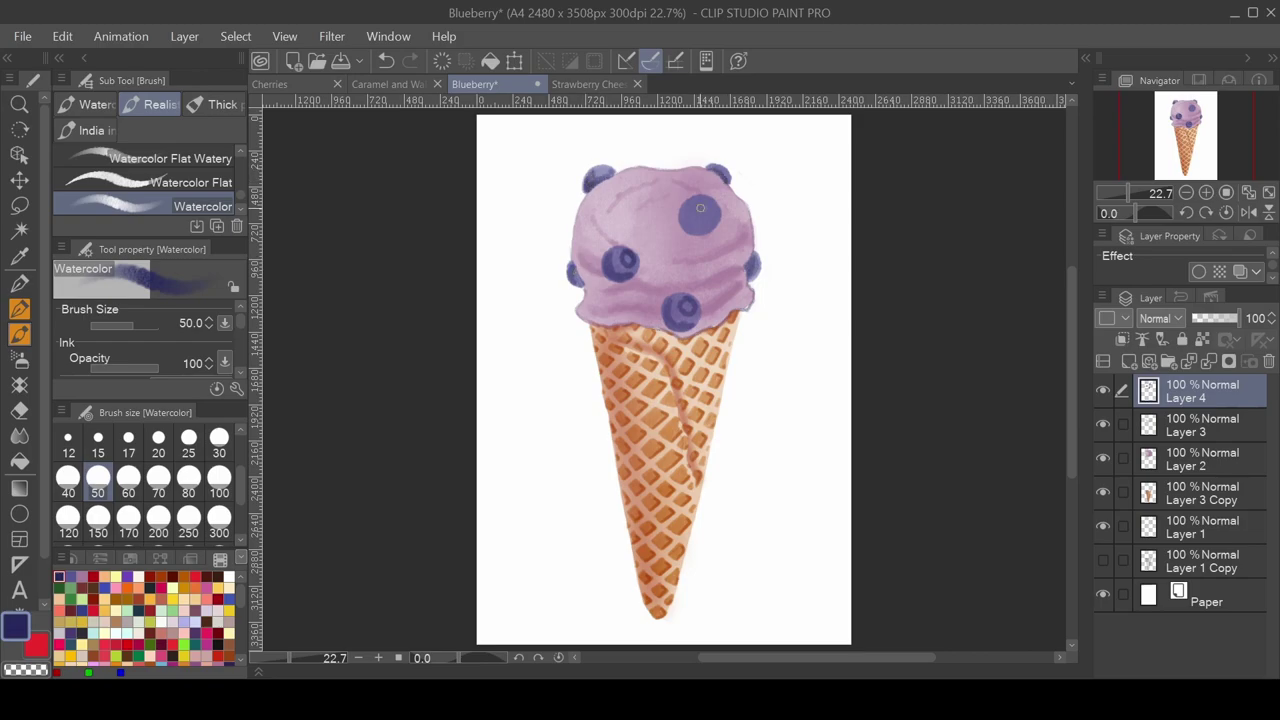
left_click_drag(700, 207, 706, 201)
Step: Dab white highlights on two blueberries and airbrush navy shadows beneath them
key("p")
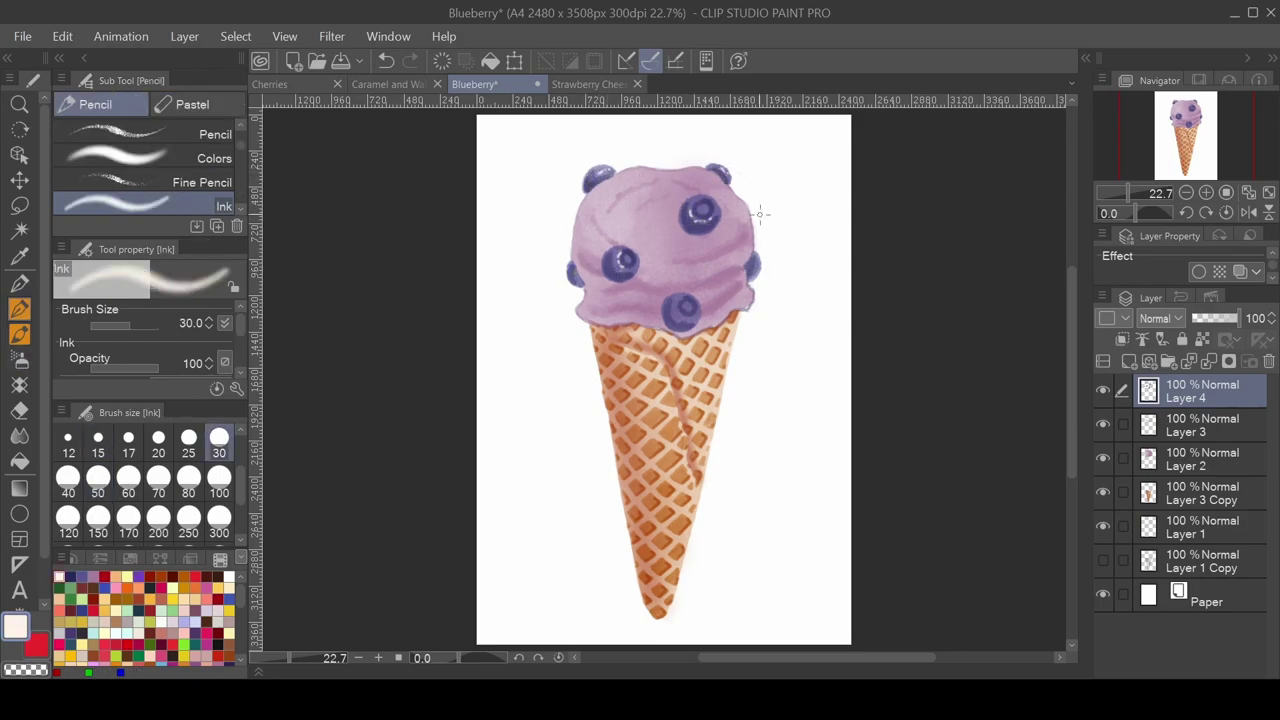
left_click(755, 268)
left_click(685, 315)
key("b")
left_click(612, 266, "alt")
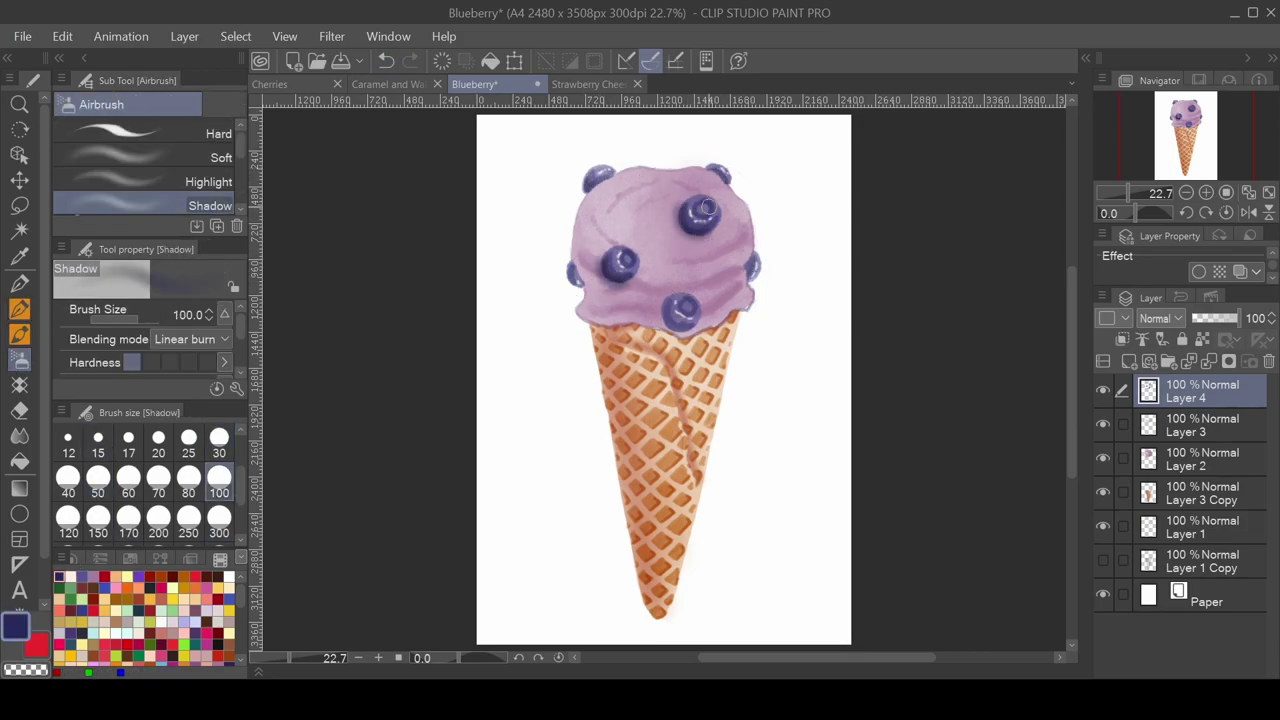
left_click_drag(660, 305, 690, 330)
Step: Paint lavender swirl strokes across the blueberry scoop
key("b")
left_click_drag(755, 222, 738, 245)
mouse_move(606, 208)
left_mouse_down()
mouse_move(641, 219)
mouse_move(708, 186)
left_mouse_up()
left_click_drag(600, 308, 742, 270)
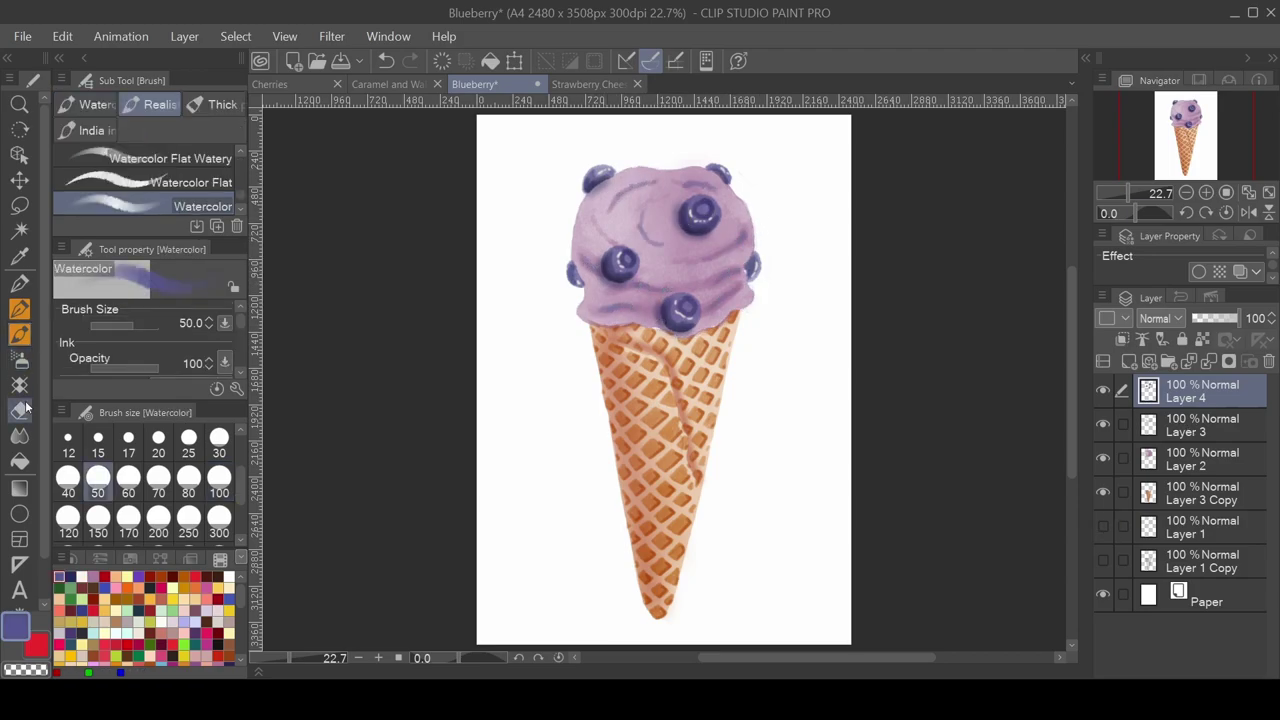
Step: Fill a new background layer with peach tint and erase it around the cone
left_click(60, 577)
key("g")
left_click(660, 380)
key("e")
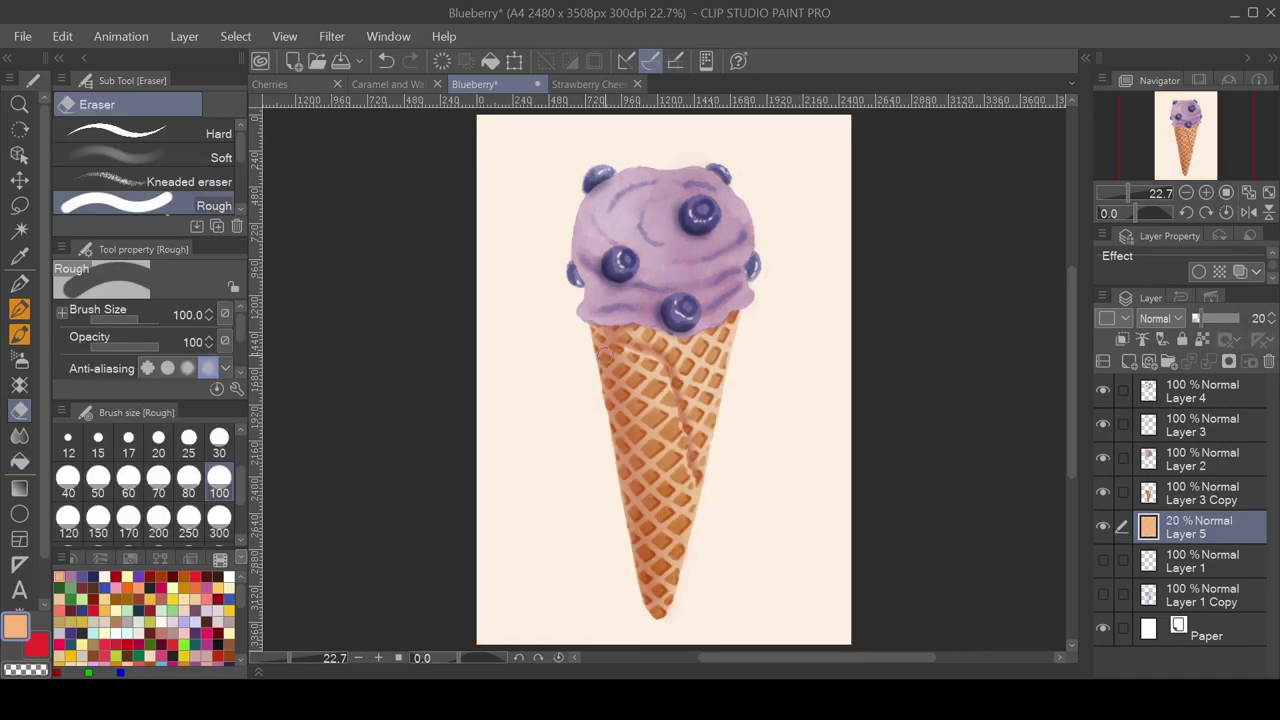
left_click_drag(627, 484, 639, 373)
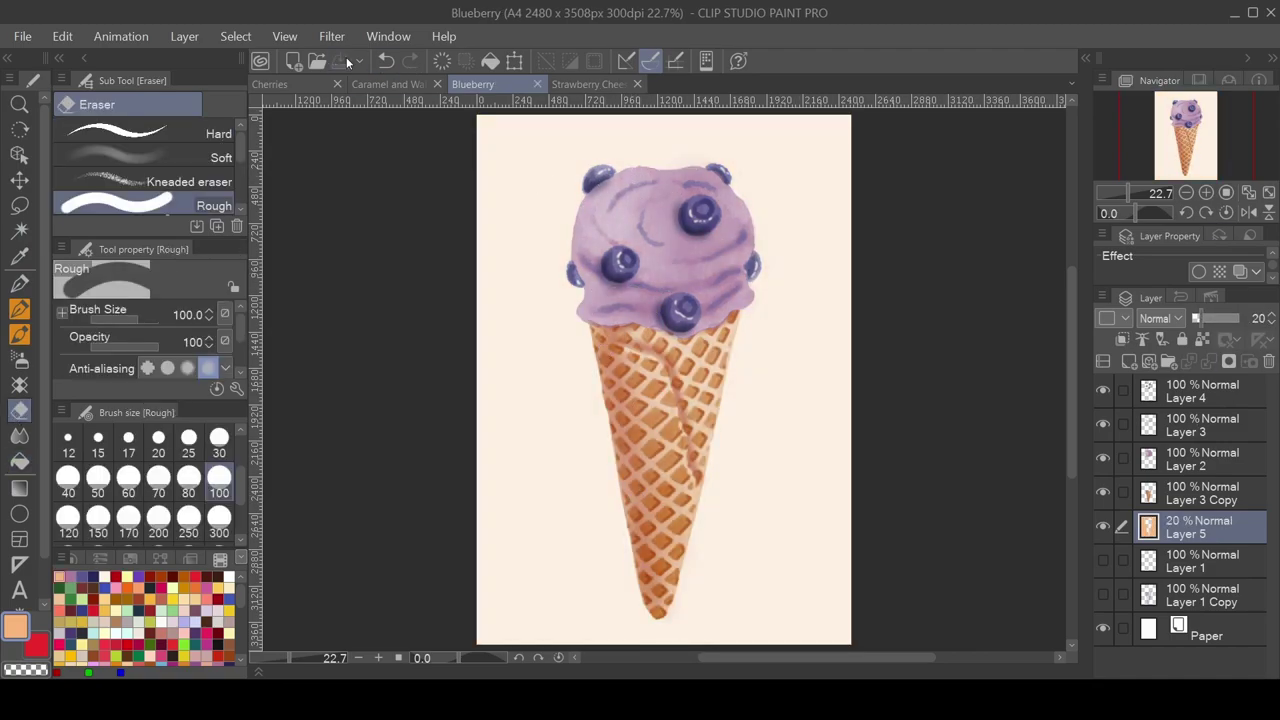
Step: On a new layer, scatter Flower pattern stamps across the background
key("ctrl+shift+n")
key("b")
left_click(120, 577)
left_click_drag(624, 130, 509, 466)
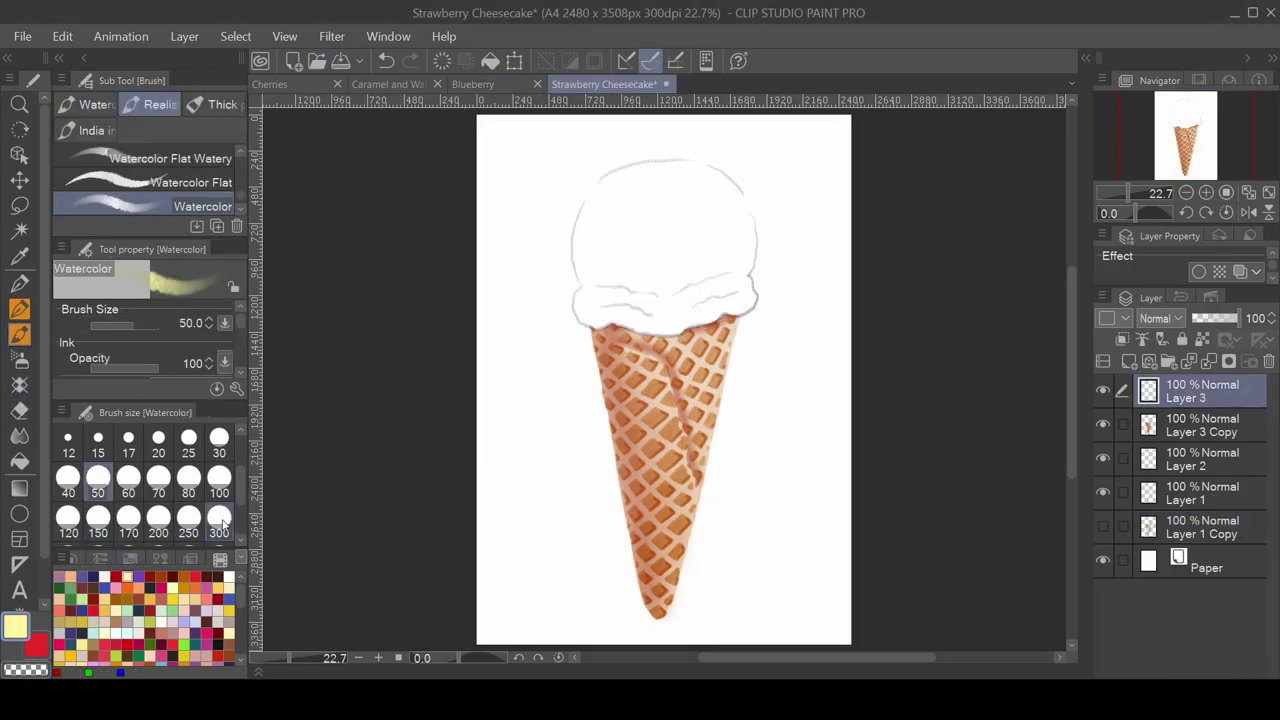
Step: On the Strawberry Cheesecake canvas, wash the scoop pale yellow
left_click(219, 517)
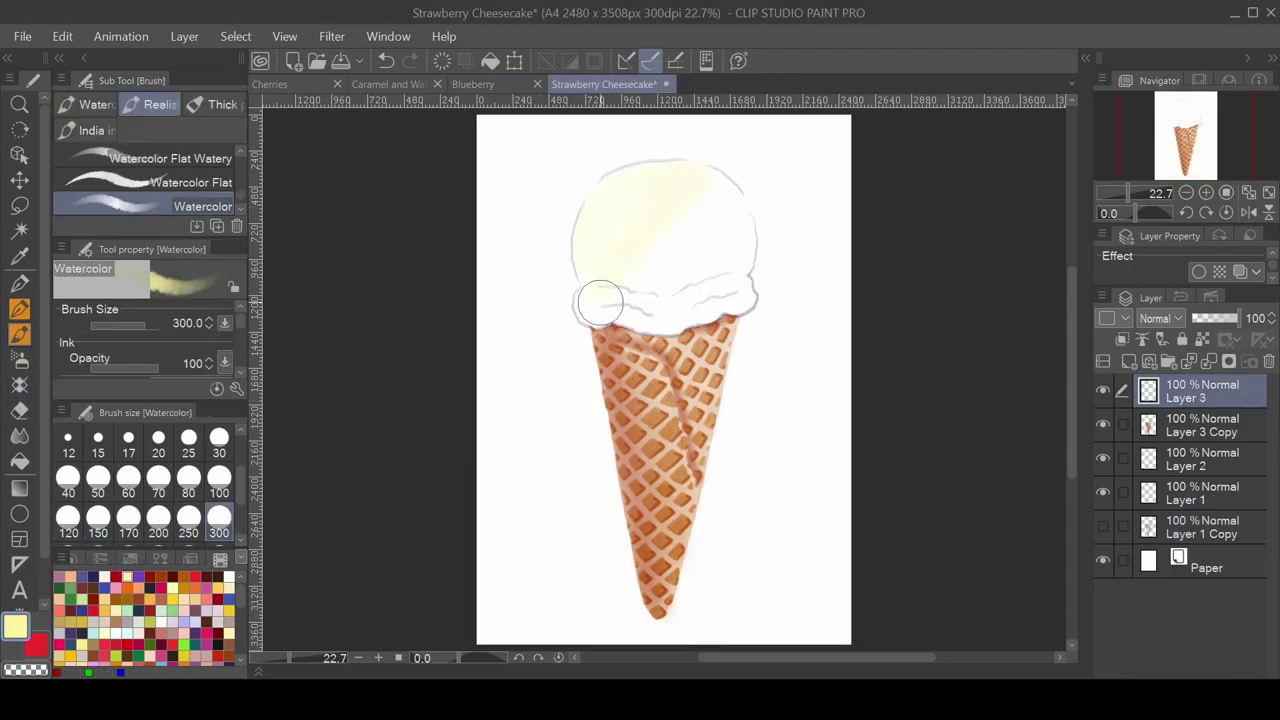
left_click_drag(620, 190, 718, 276)
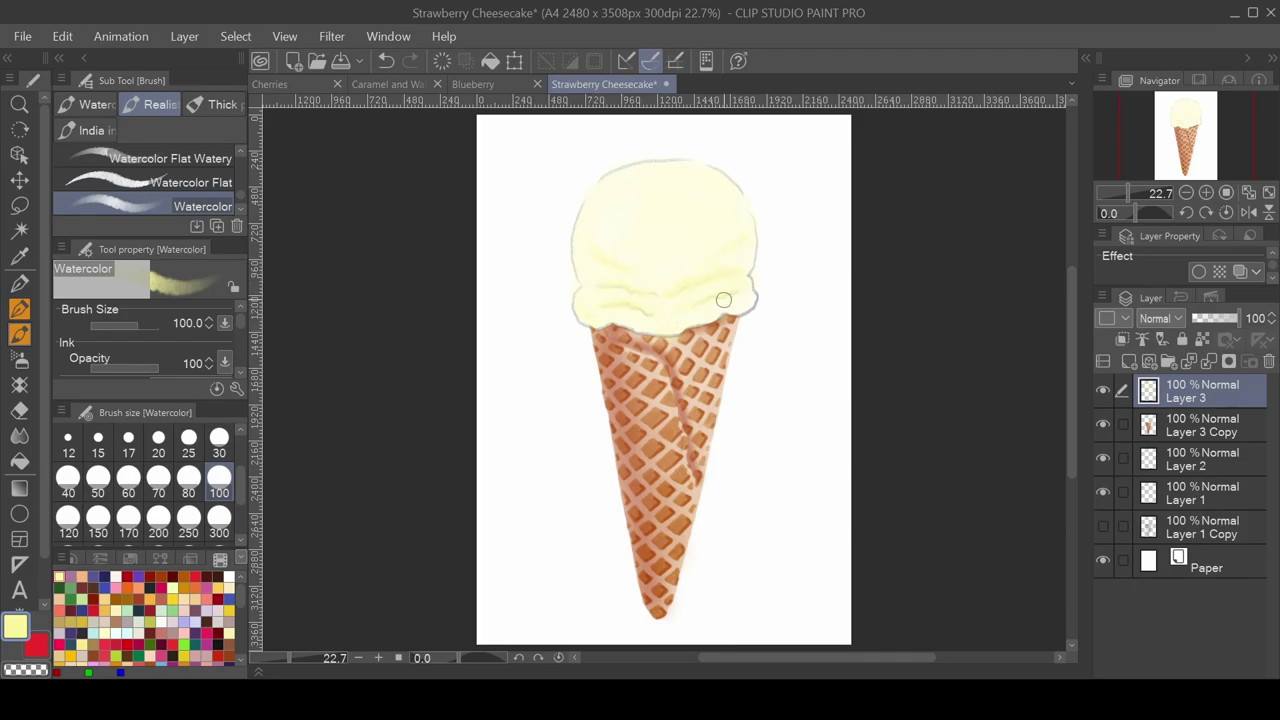
key("e")
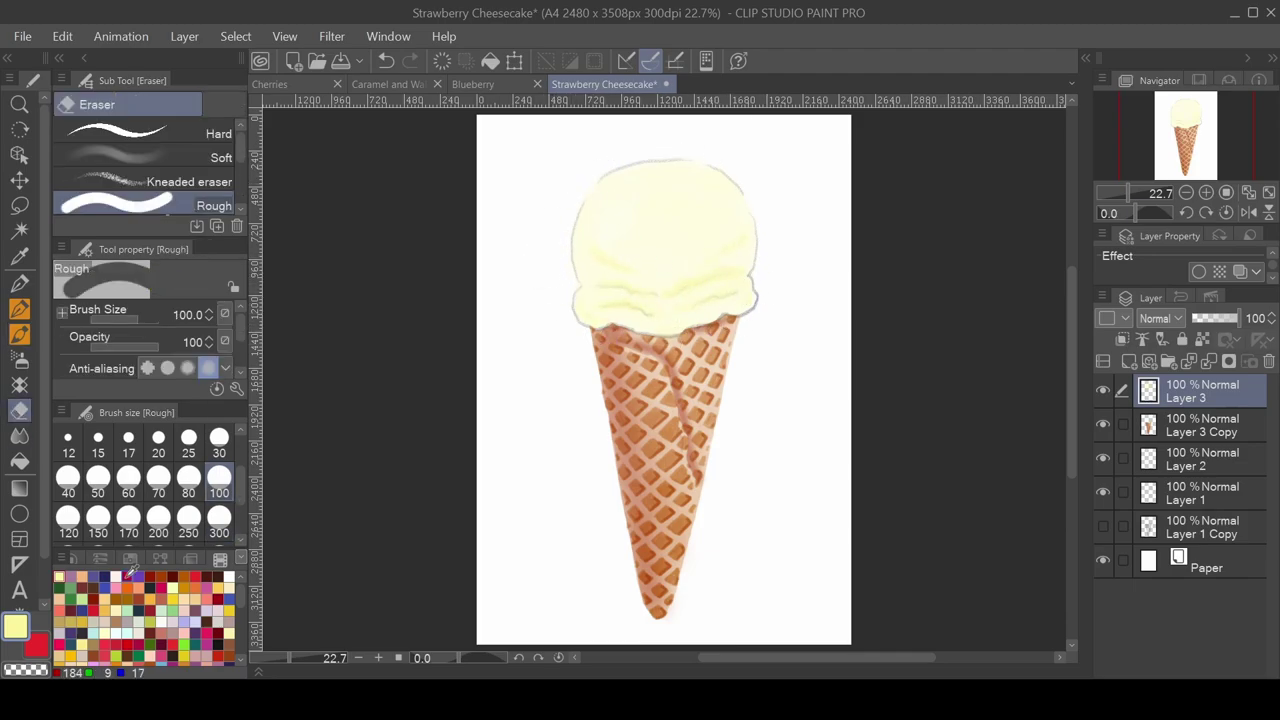
Step: Paint red swirls along the scoop, one strawberry piece and a strawberry outline
left_click(131, 578)
key("b")
mouse_move(608, 316)
left_mouse_down()
mouse_move(672, 318)
mouse_move(731, 281)
mouse_move(640, 300)
left_mouse_up()
left_click_drag(634, 286, 666, 282)
mouse_move(600, 248)
left_mouse_down()
mouse_move(618, 272)
mouse_move(606, 286)
left_mouse_up()
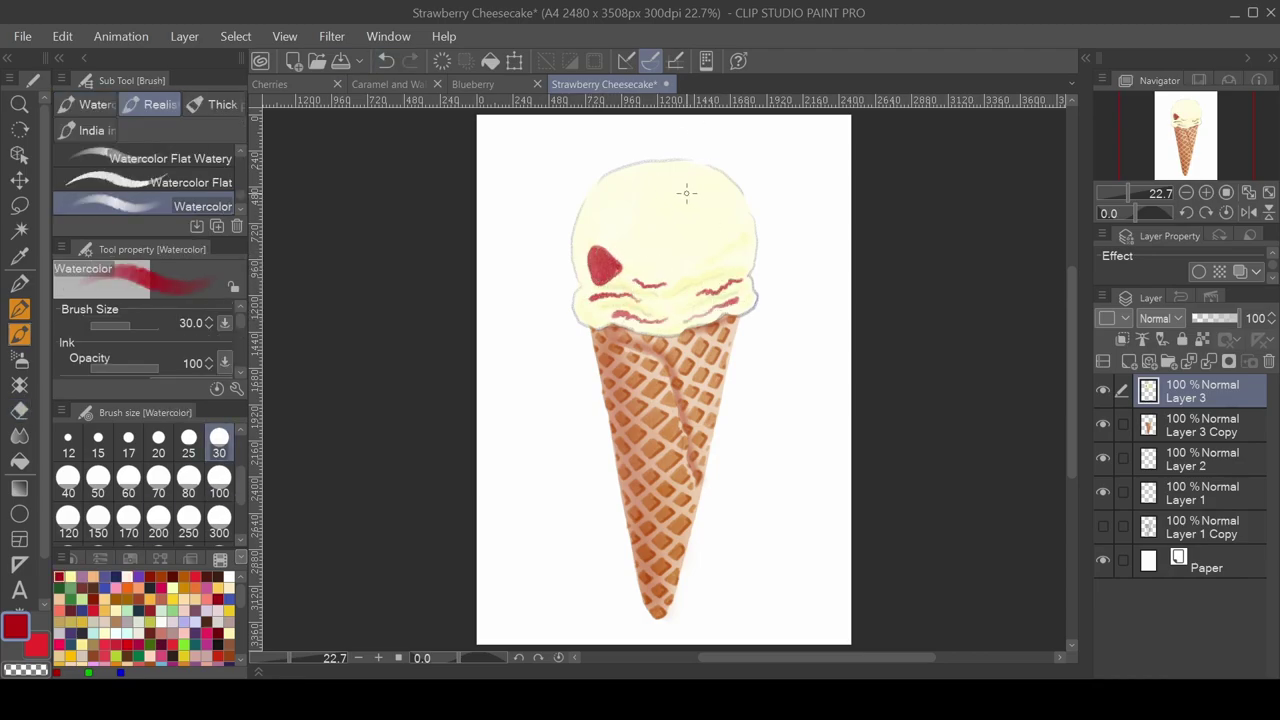
left_click_drag(686, 193, 742, 258)
Step: Outline another strawberry and cover the scoop in red swirls at brush size 50
left_click_drag(578, 210, 610, 172)
left_click(98, 478)
left_click_drag(650, 258, 718, 270)
left_click_drag(598, 216, 654, 250)
left_click_drag(678, 244, 696, 238)
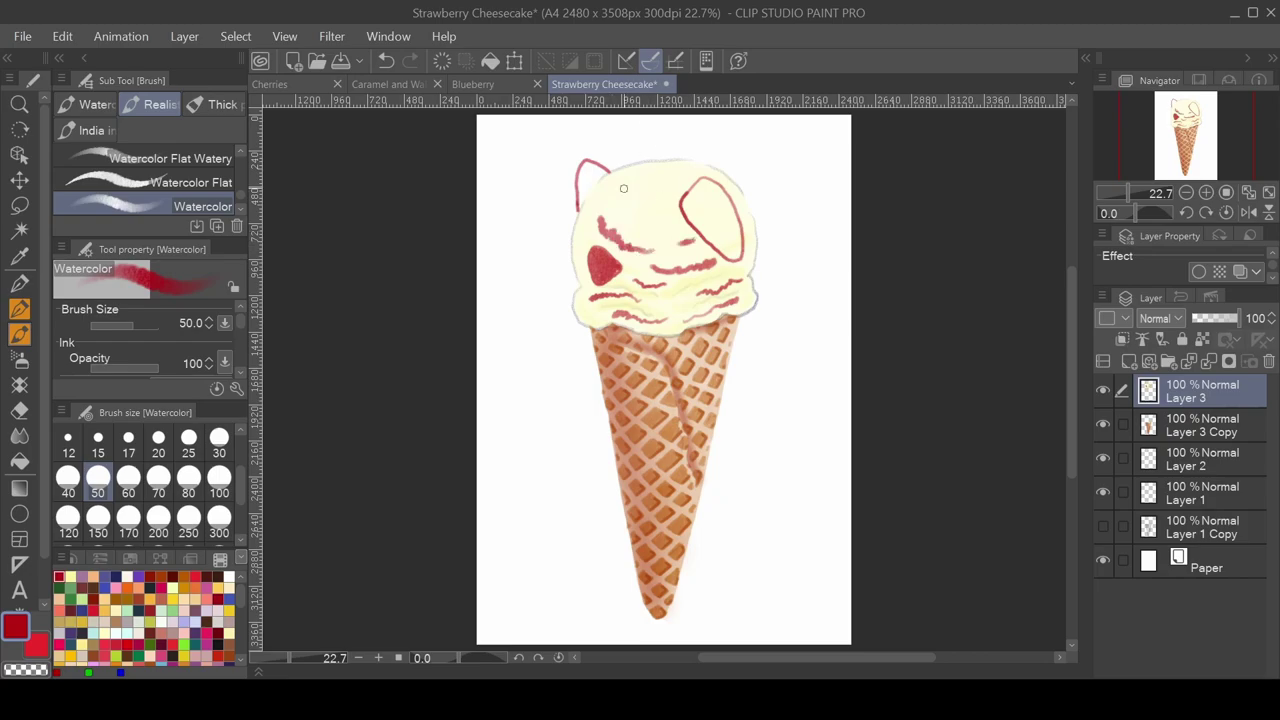
left_click_drag(623, 188, 678, 170)
mouse_move(612, 208)
left_mouse_down()
mouse_move(652, 192)
mouse_move(714, 258)
left_mouse_up()
mouse_move(578, 228)
left_mouse_down()
mouse_move(710, 304)
mouse_move(656, 198)
left_mouse_up()
mouse_move(688, 276)
left_mouse_down()
mouse_move(630, 314)
mouse_move(582, 300)
left_mouse_up()
Step: Fill the right and top-left strawberries red at size 100 and blend the edges
left_click(219, 478)
mouse_move(688, 180)
left_mouse_down()
mouse_move(740, 255)
mouse_move(718, 255)
left_mouse_up()
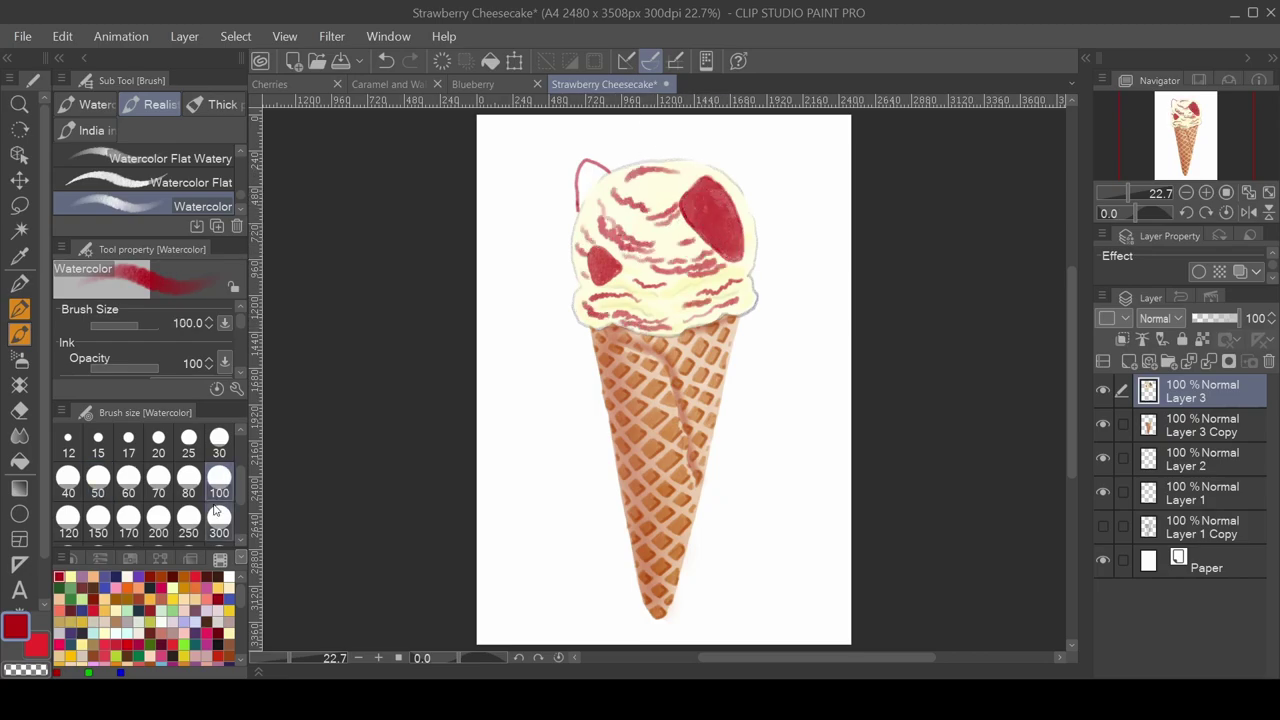
left_click_drag(580, 200, 604, 164)
left_click(219, 440)
key("j")
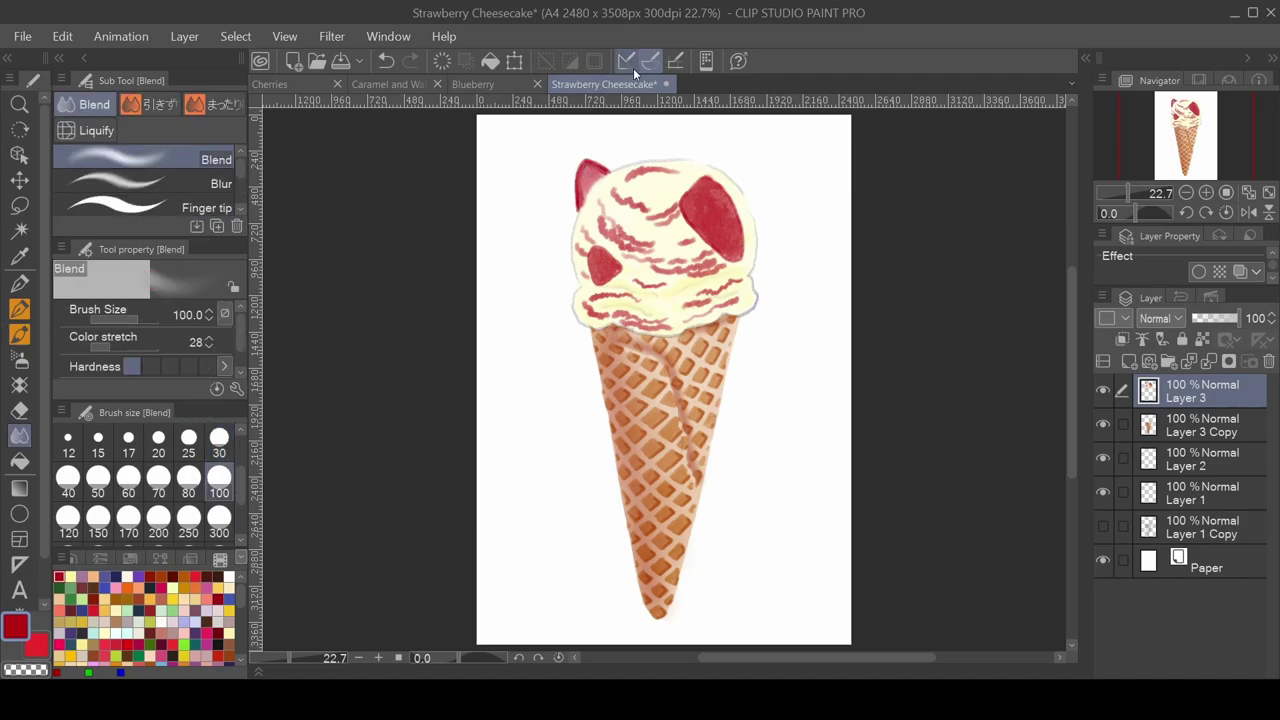
Step: Dot pale yellow seeds and cream highlights onto the strawberries with the ink pencil
key("b")
left_click(590, 180, "alt")
key("b")
key("p")
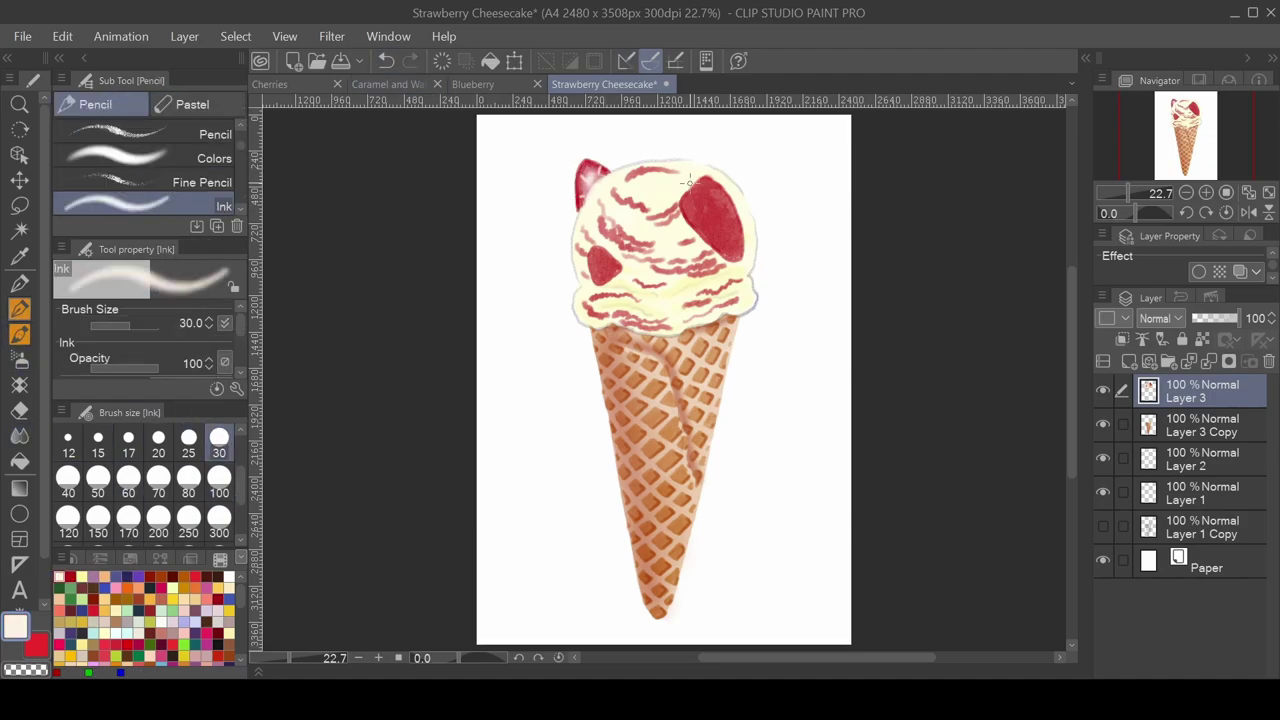
left_click(688, 180, "alt")
left_click(716, 190, "alt")
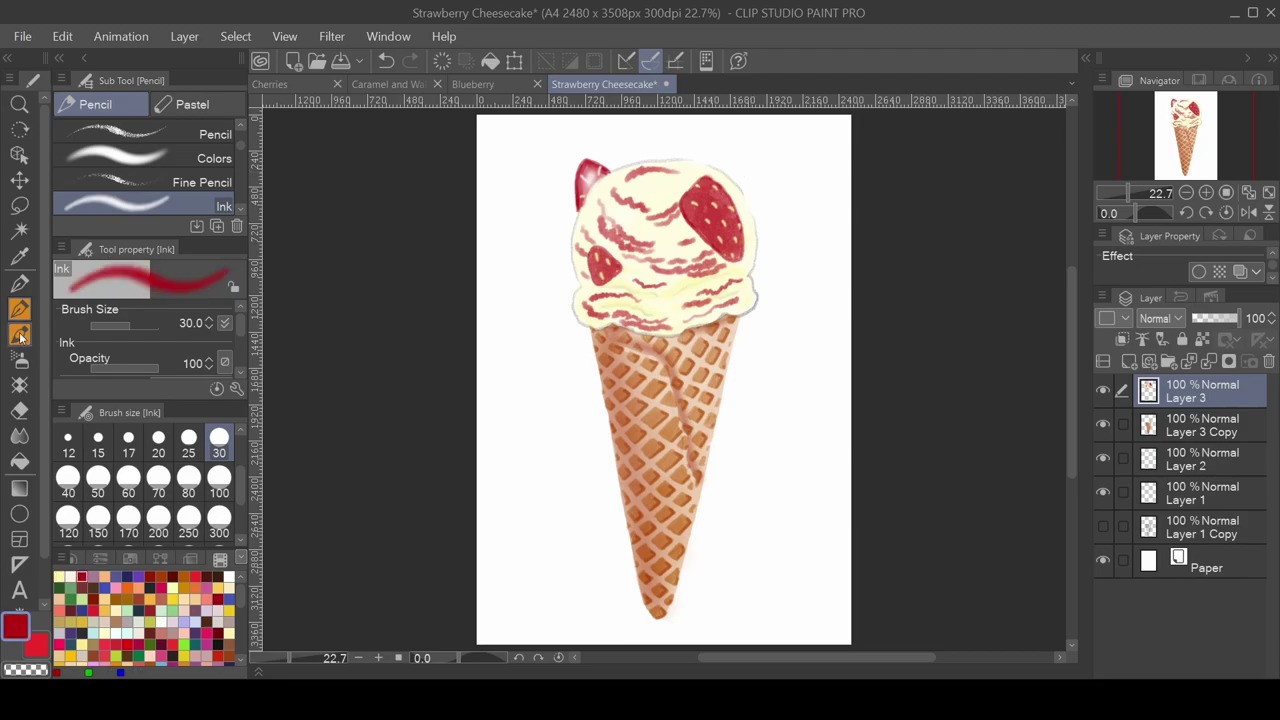
key("b")
key("b")
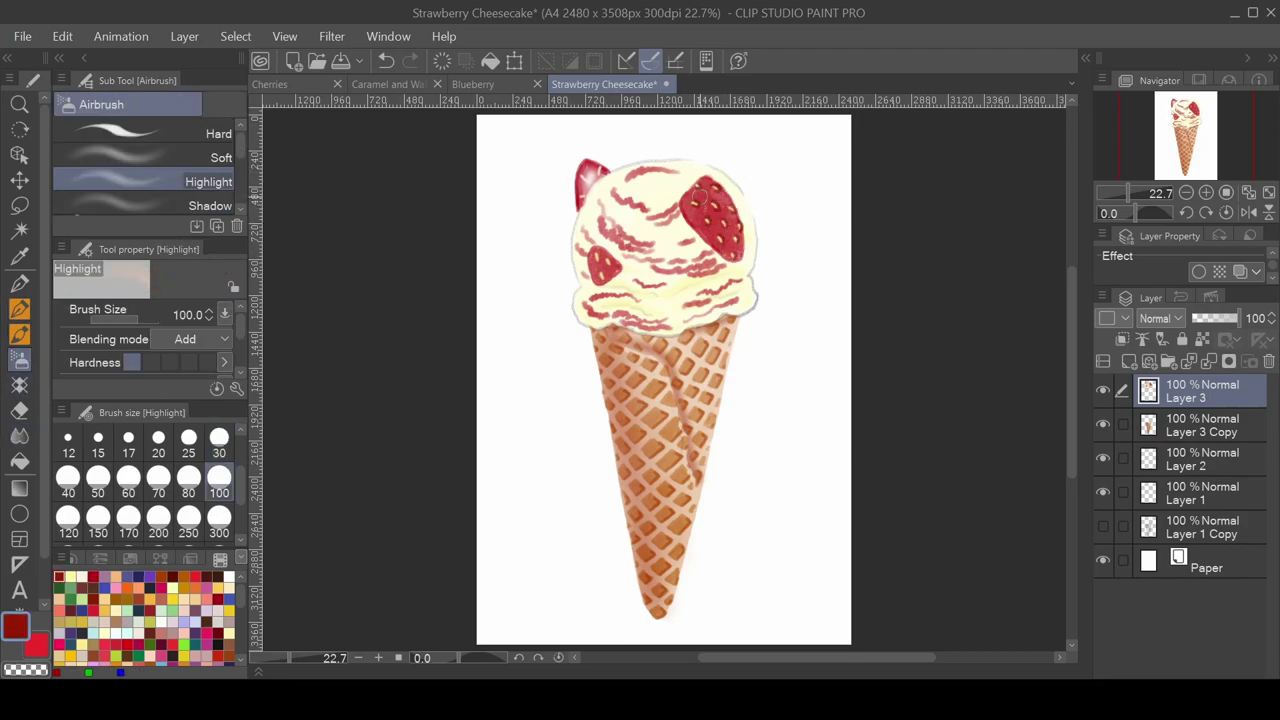
left_click(735, 228, "alt")
key("p")
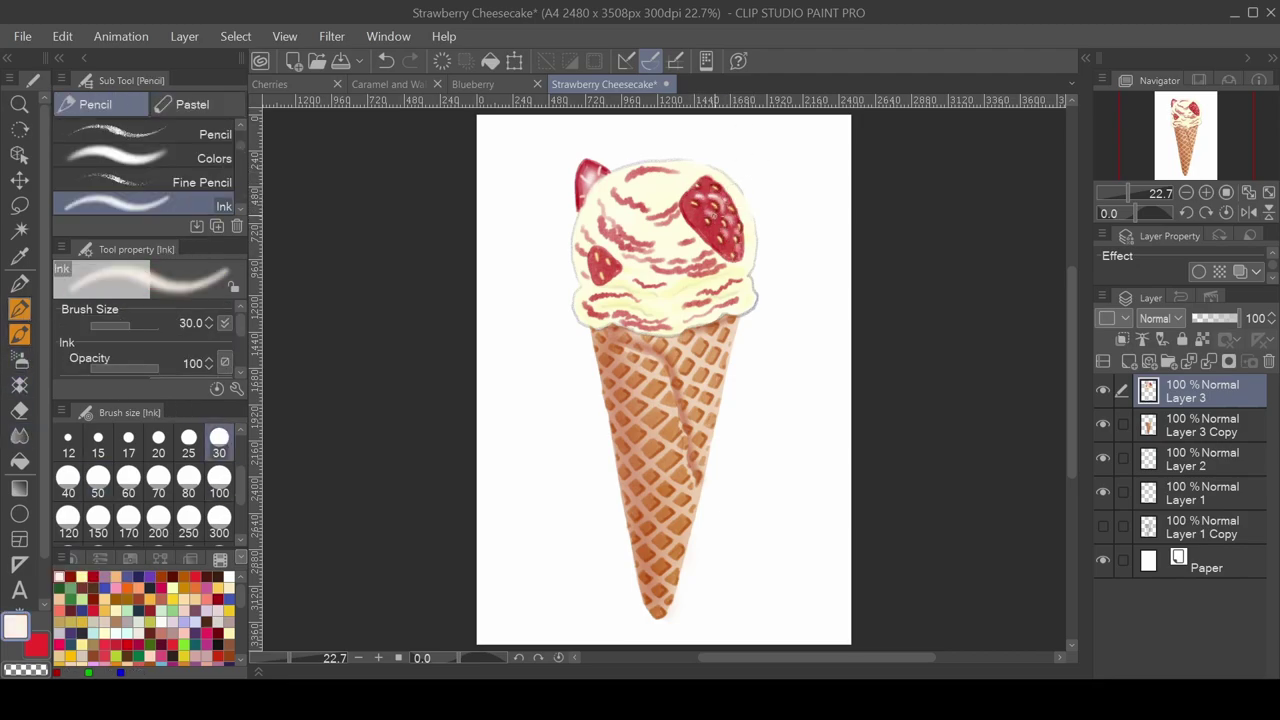
left_click(603, 262, "alt")
Step: Darken the strawberry's right edge, paint a pale cream glow along the scoop, and erase peach tint above it
key("b")
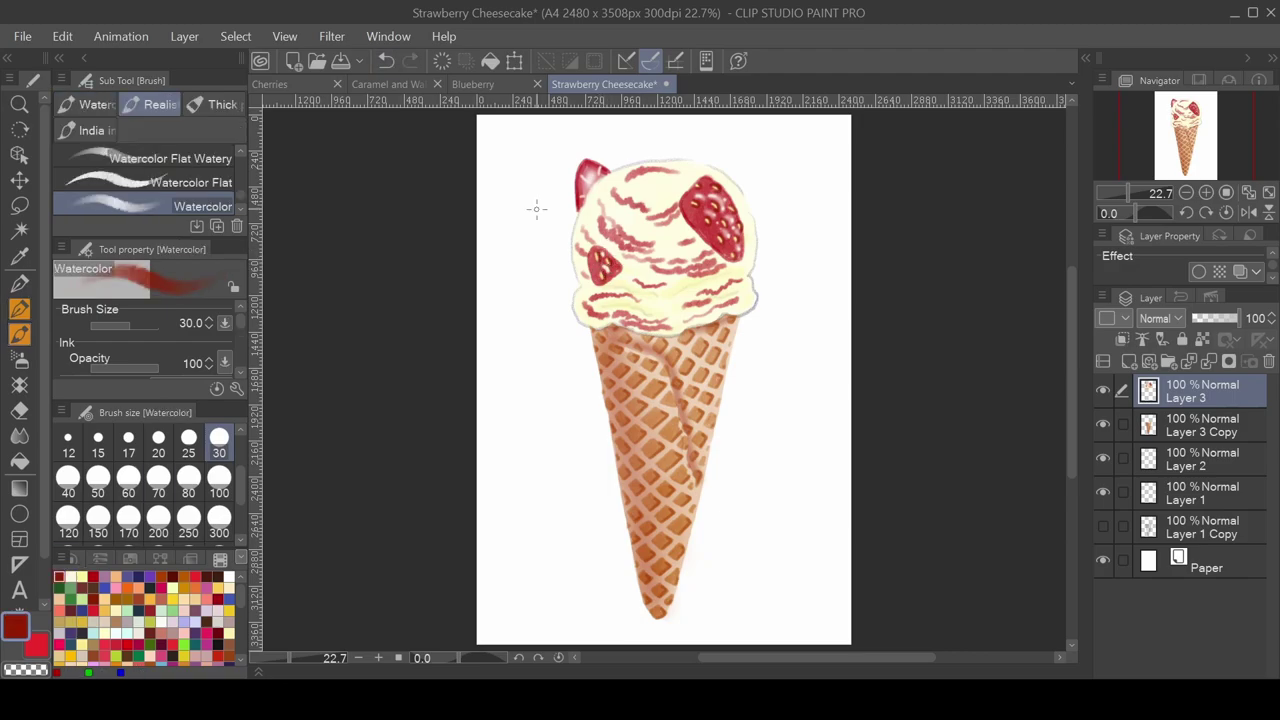
left_click_drag(747, 214, 755, 234)
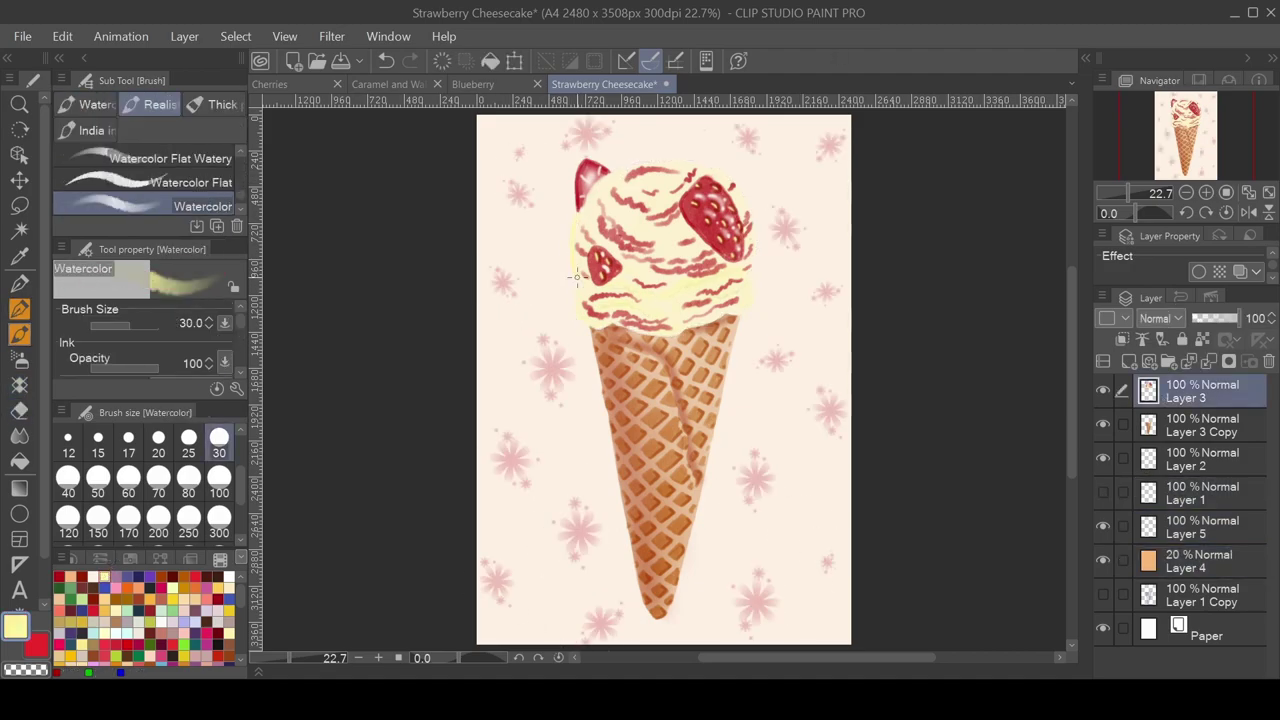
left_click_drag(576, 278, 750, 280)
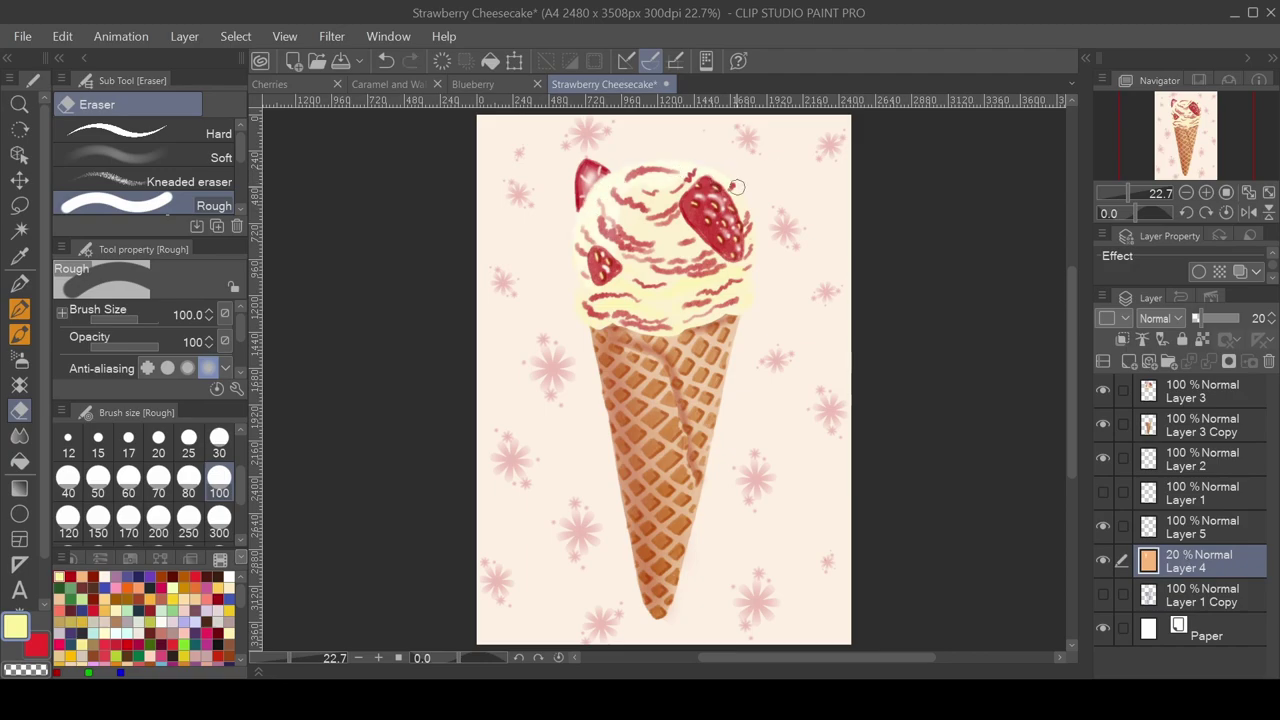
left_click_drag(644, 172, 636, 230)
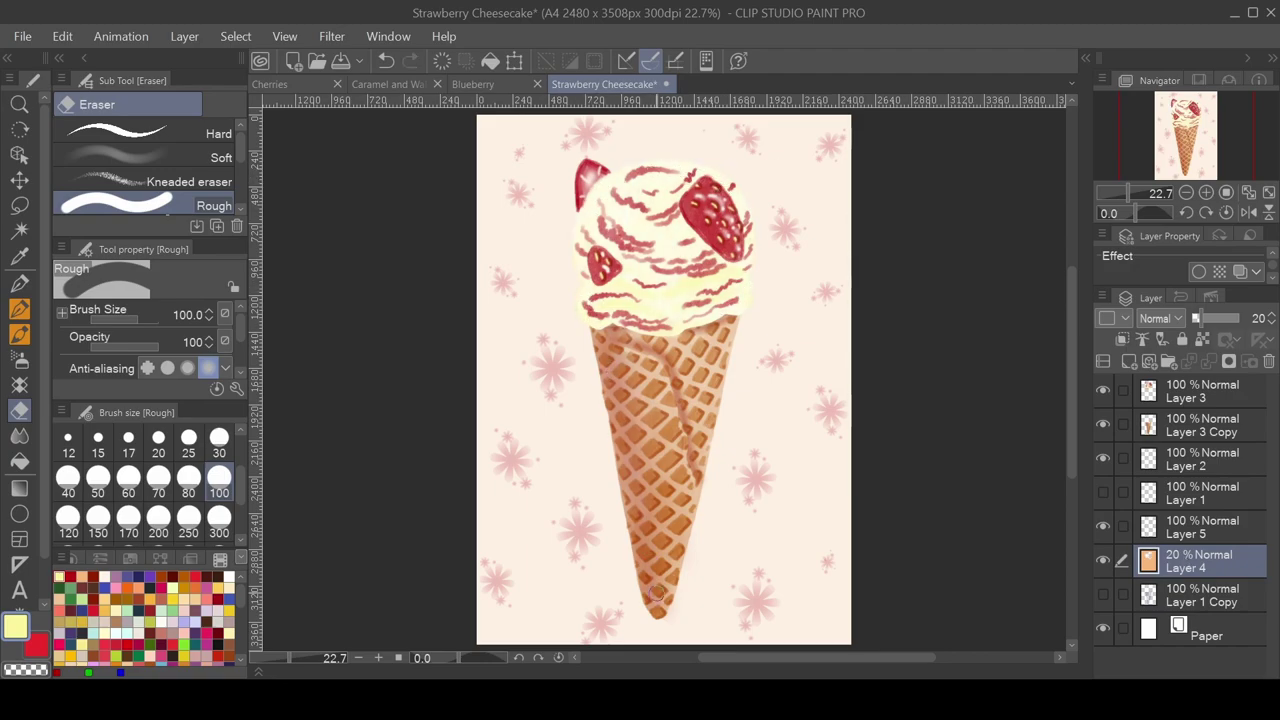